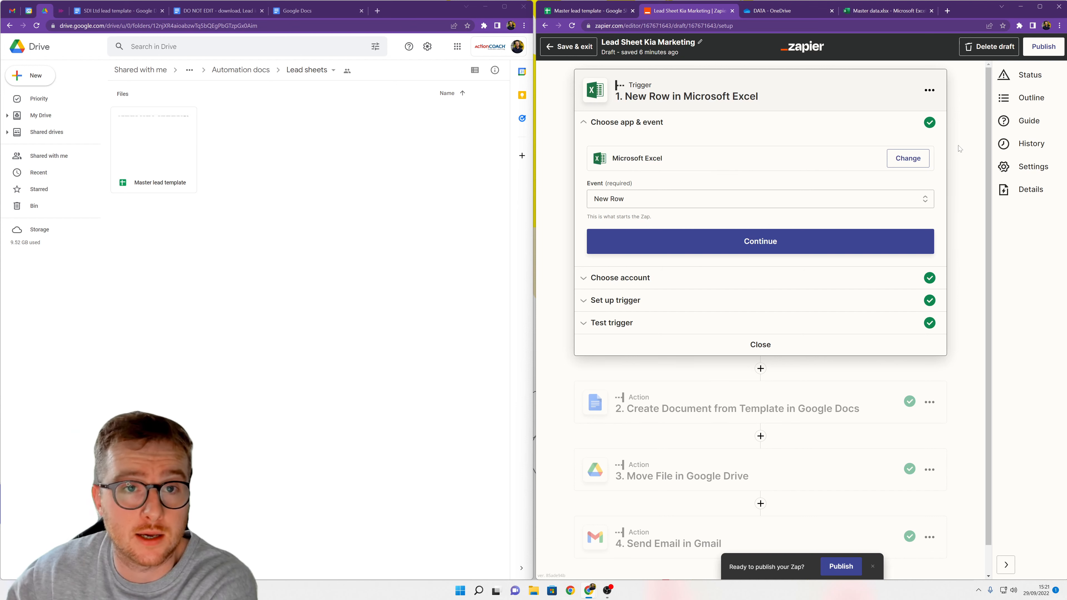
Step: Close the SDI Ltd lead template document and bring up the lead information template
click(162, 11)
click(129, 12)
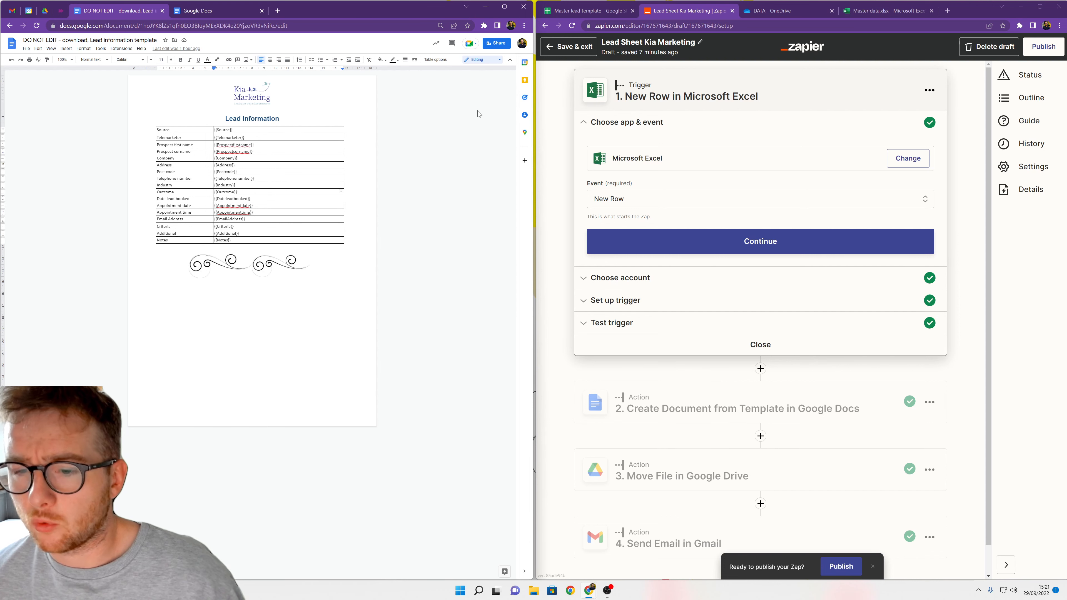
Step: View the Master data workbook in Excel and the OneDrive DATA folder that holds it, ending in the workbook
click(884, 11)
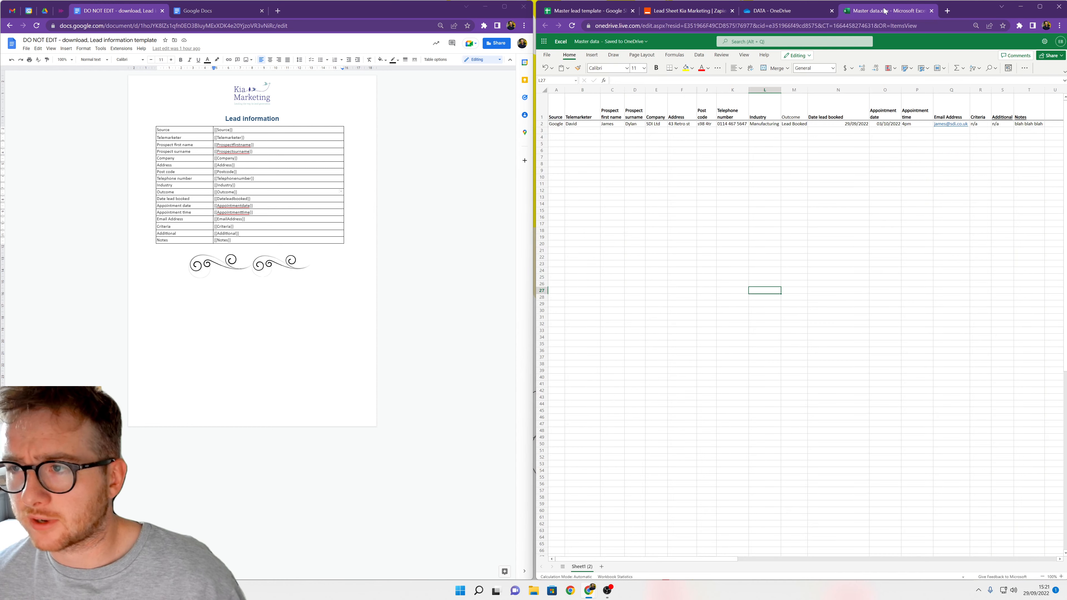
click(790, 11)
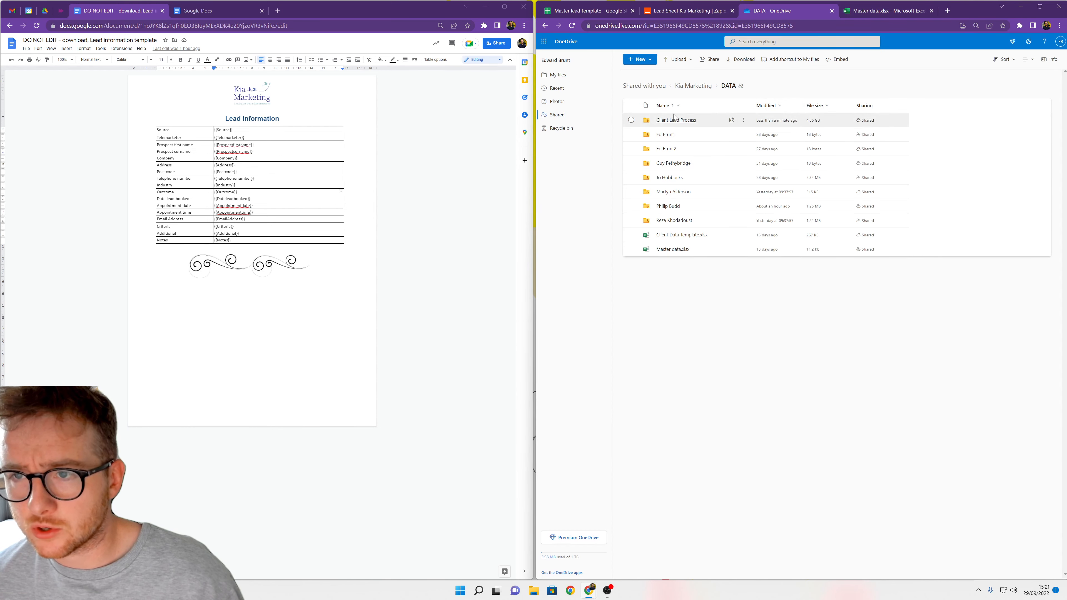
click(884, 11)
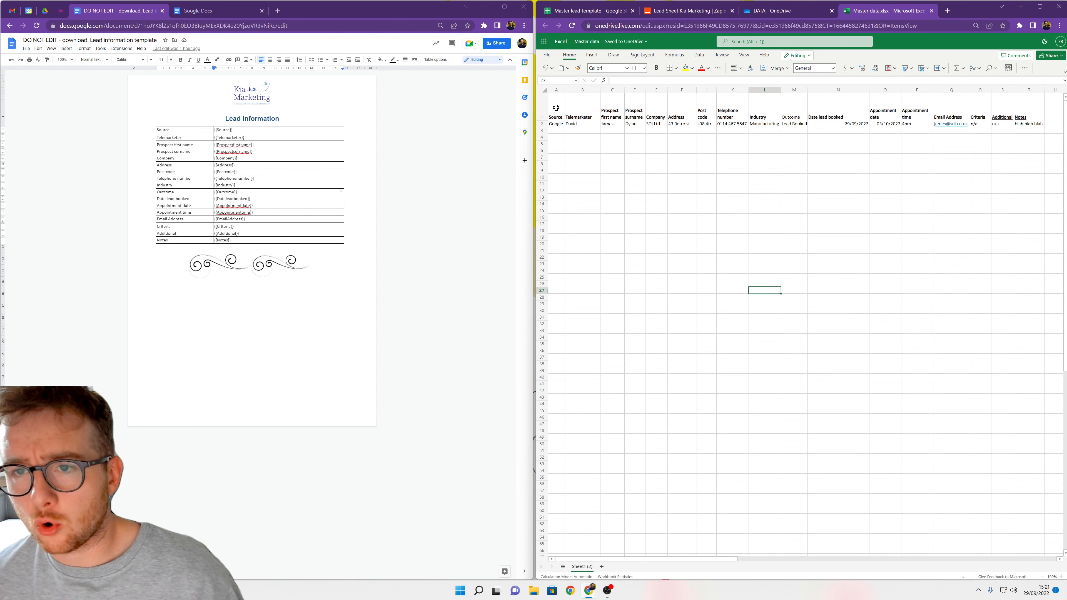
Step: Examine the Master data column headings across row 1, including the Source, Telemarketer and Prospect first name columns
drag(555, 109, 1015, 99)
click(730, 144)
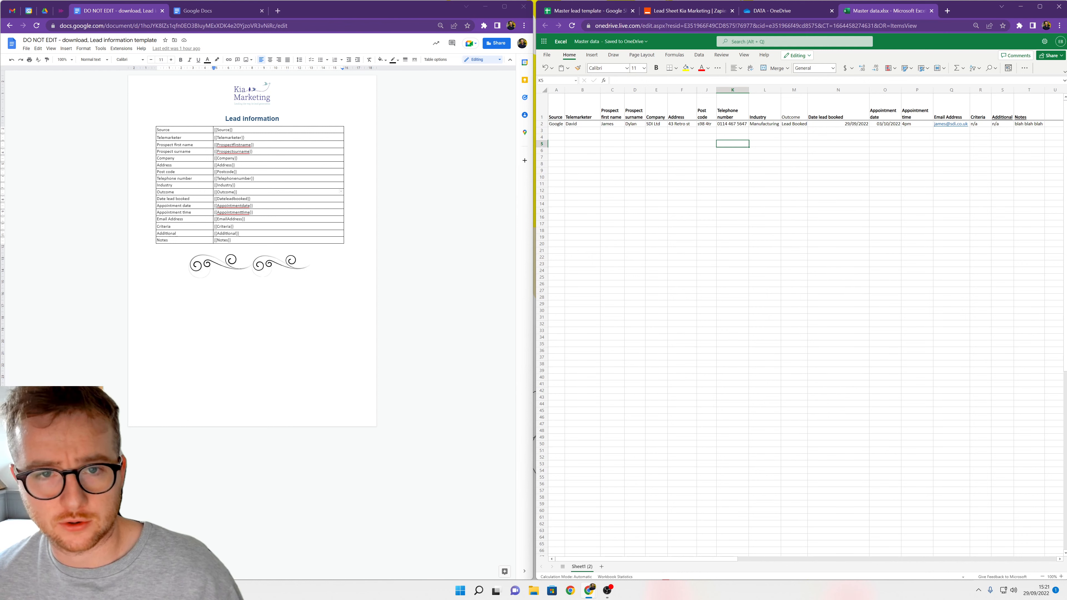
click(727, 185)
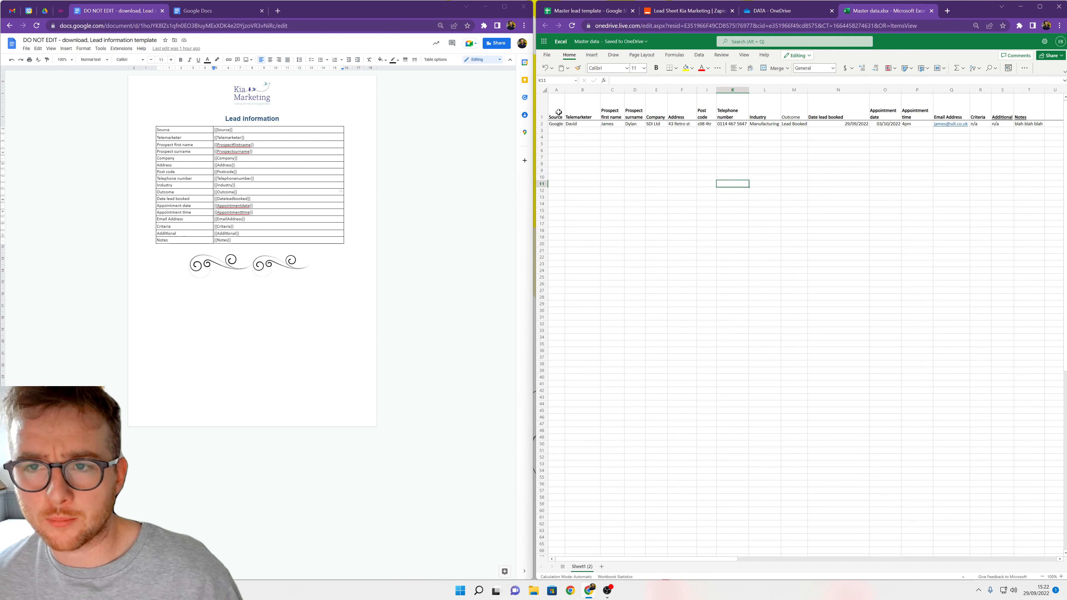
click(557, 90)
click(582, 90)
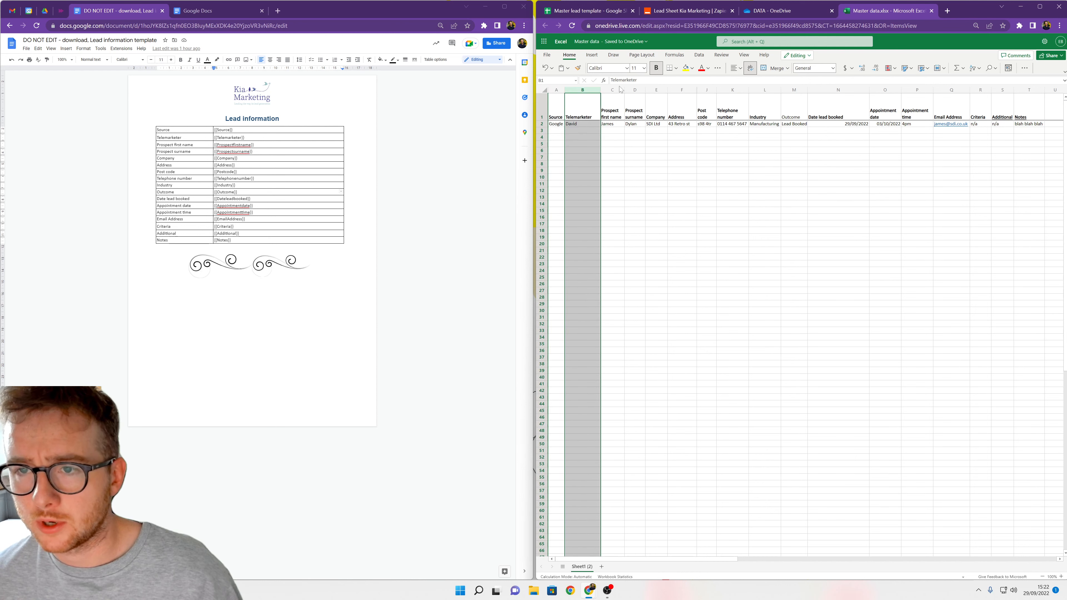
click(612, 90)
click(765, 163)
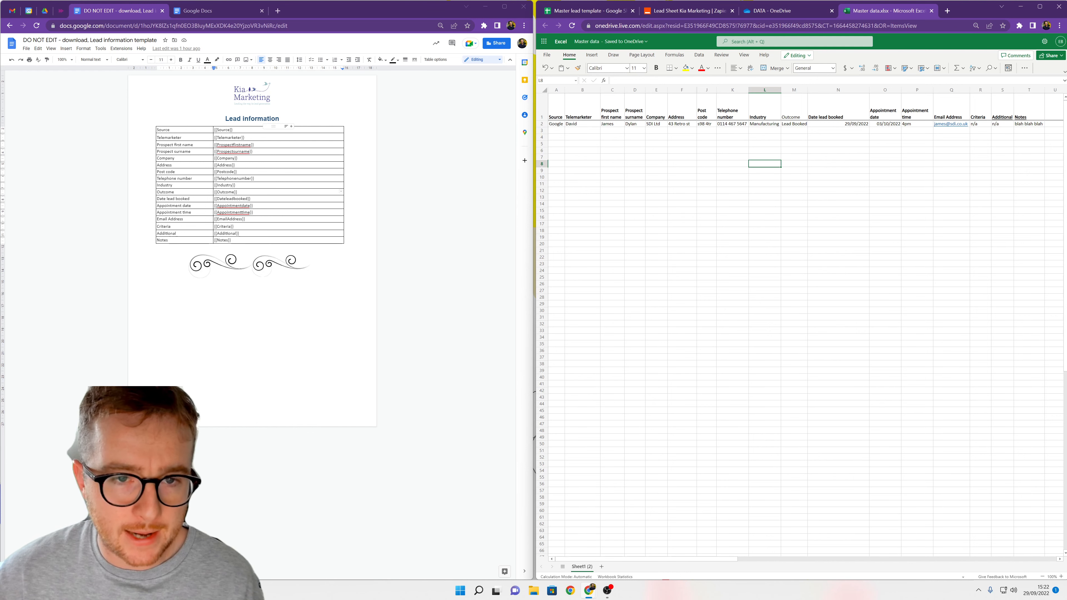
Step: Examine the Source, Appointment date and Company placeholders in the lead information template against the Master data columns
mouse_move(234, 130)
mouse_down()
mouse_move(185, 131)
mouse_move(215, 130)
mouse_up()
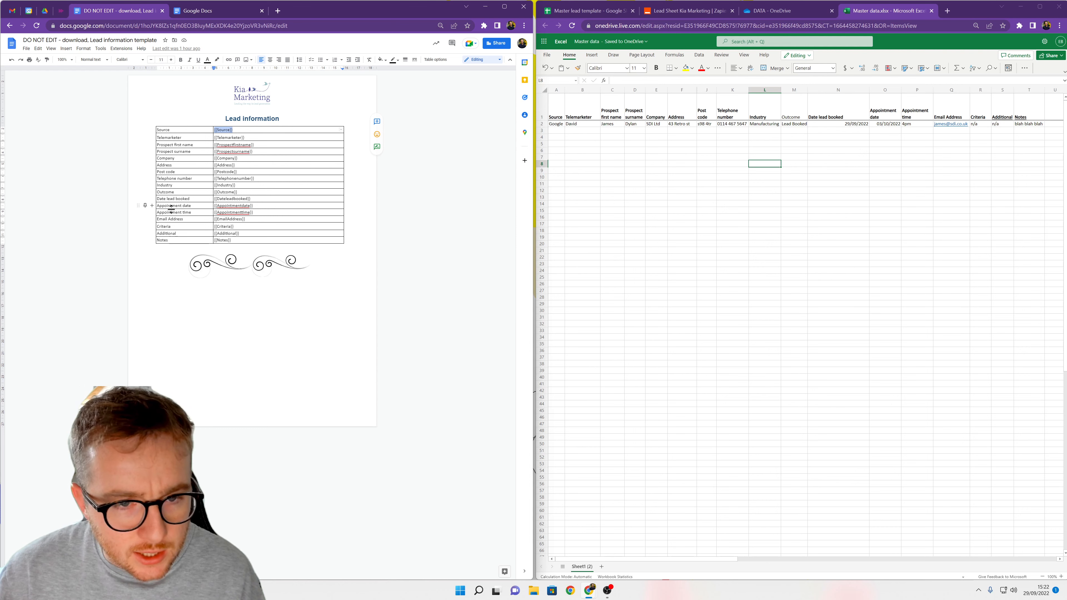
click(183, 206)
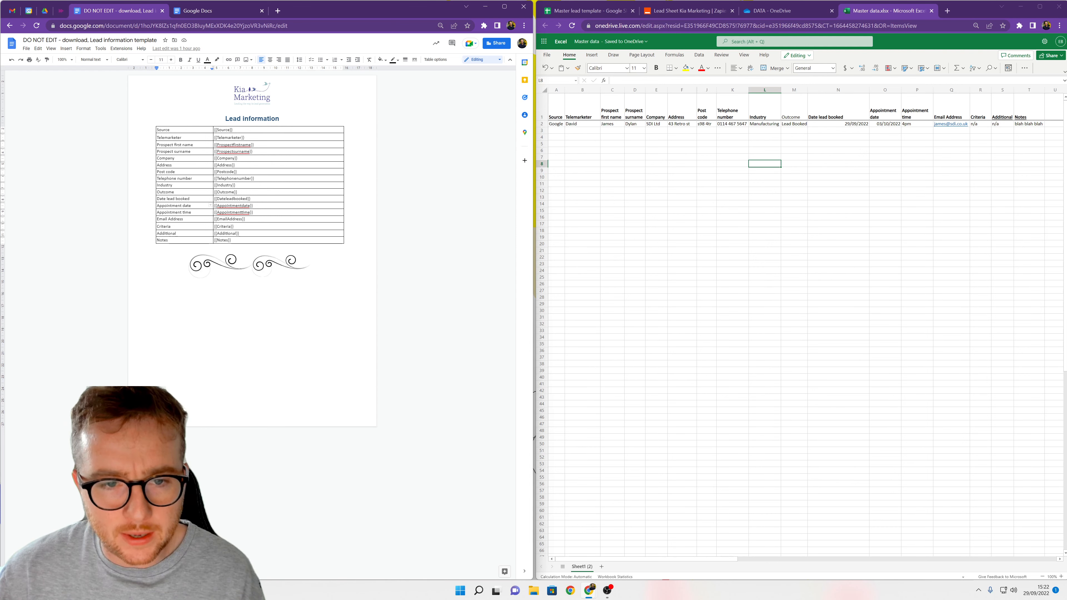
click(232, 206)
click(253, 206)
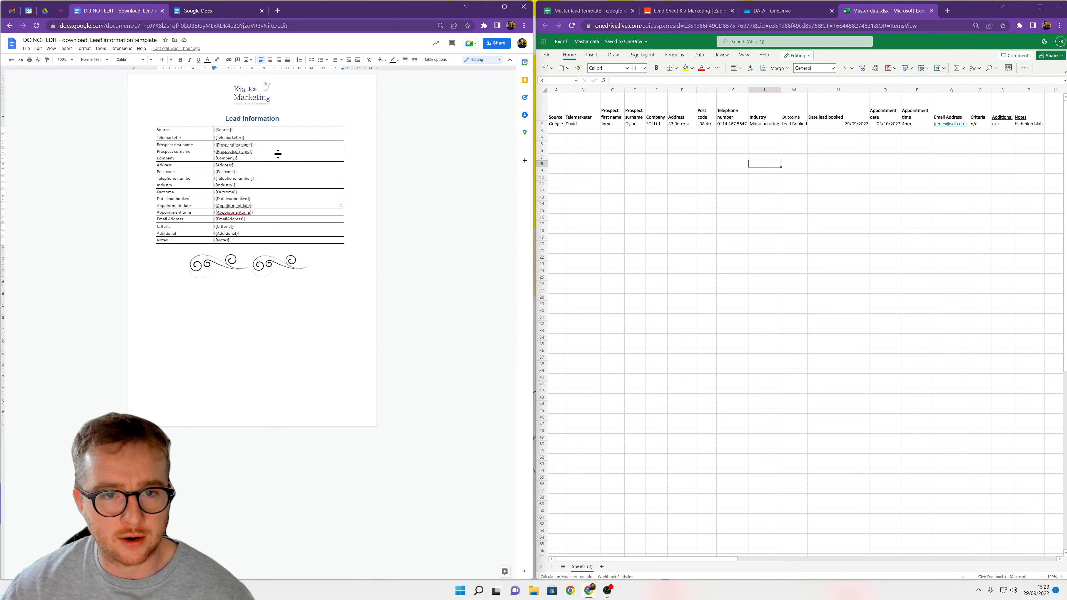
drag(238, 159, 214, 158)
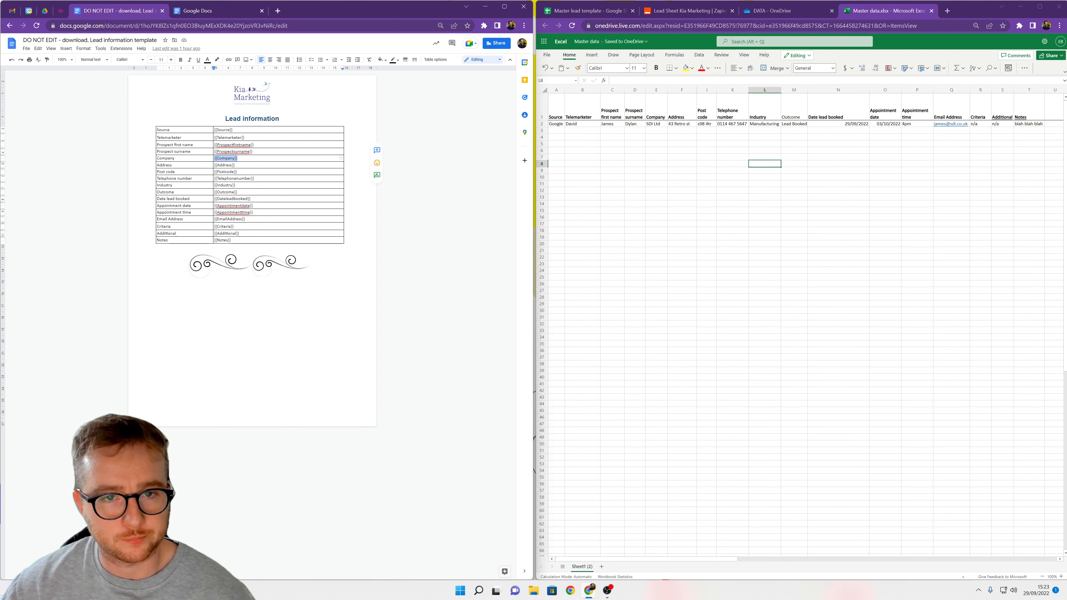
click(682, 190)
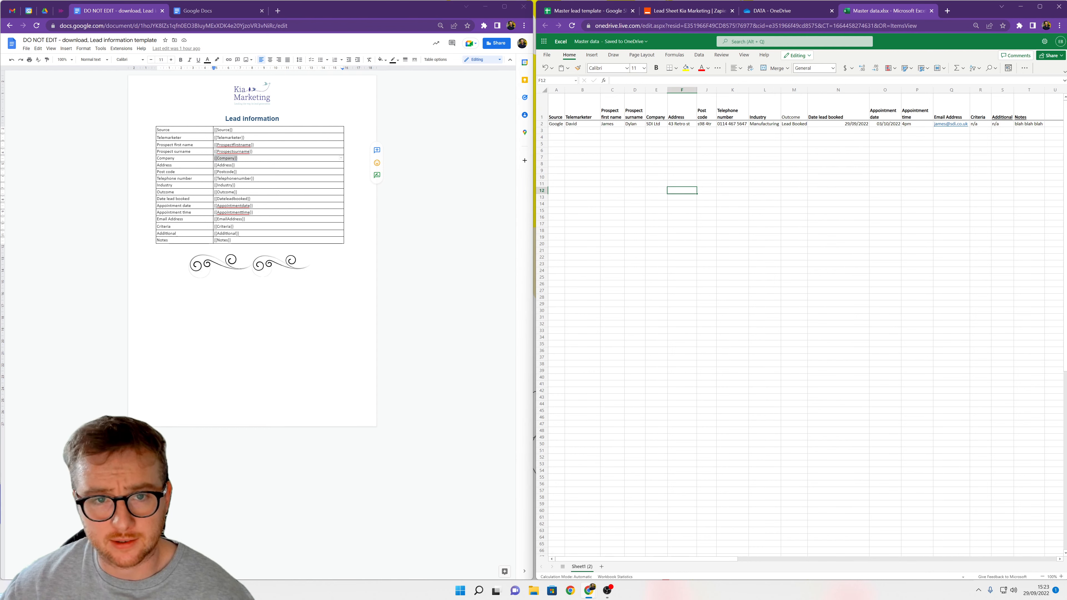
Step: In the Google Docs template gallery, view the template submission form and its document picker, and leave both without submitting
click(214, 10)
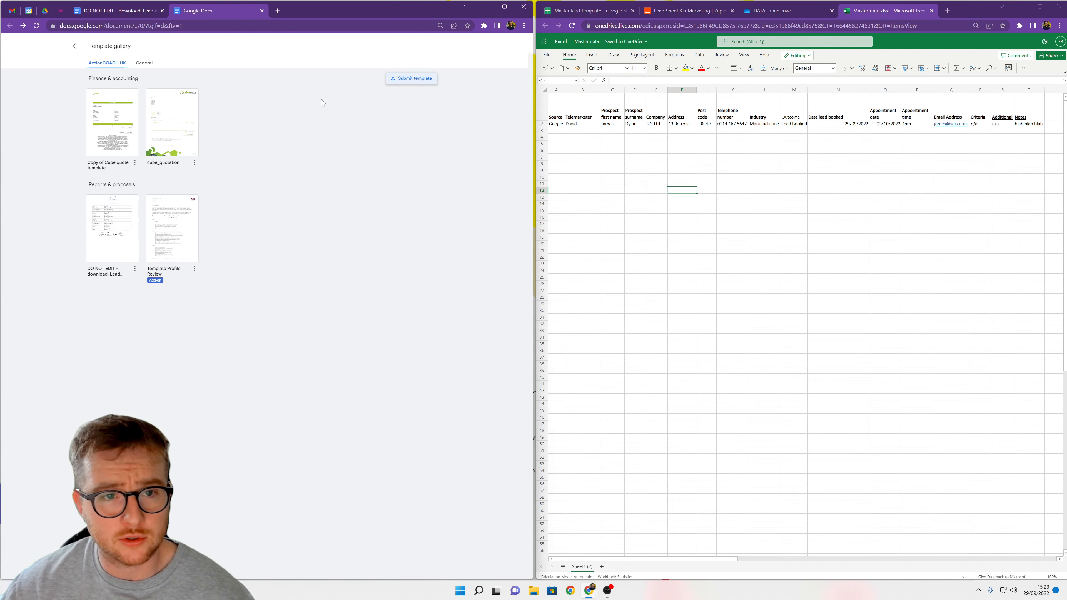
click(75, 46)
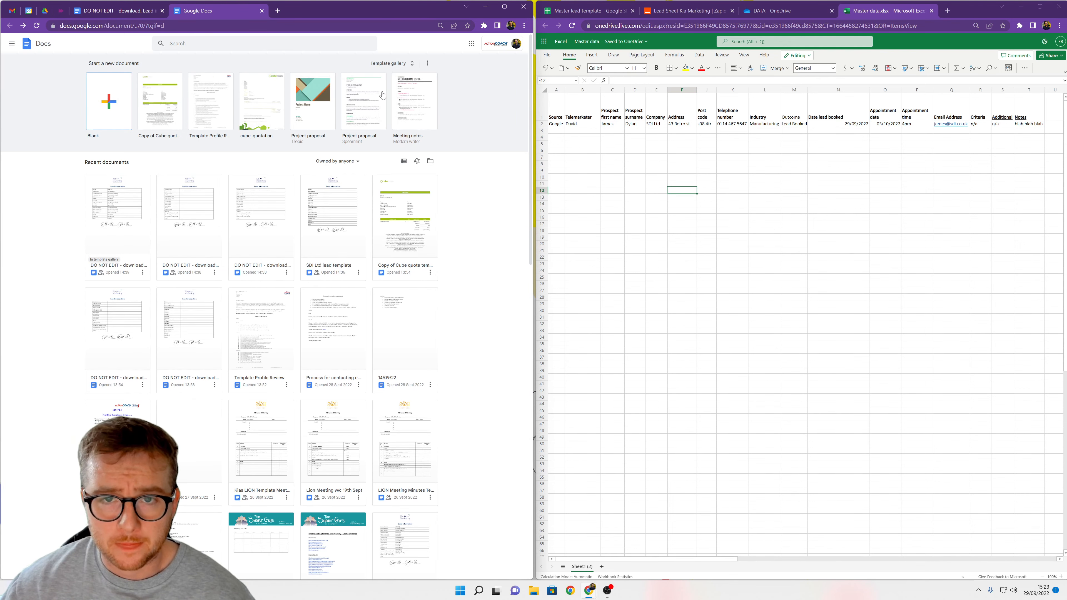
click(396, 65)
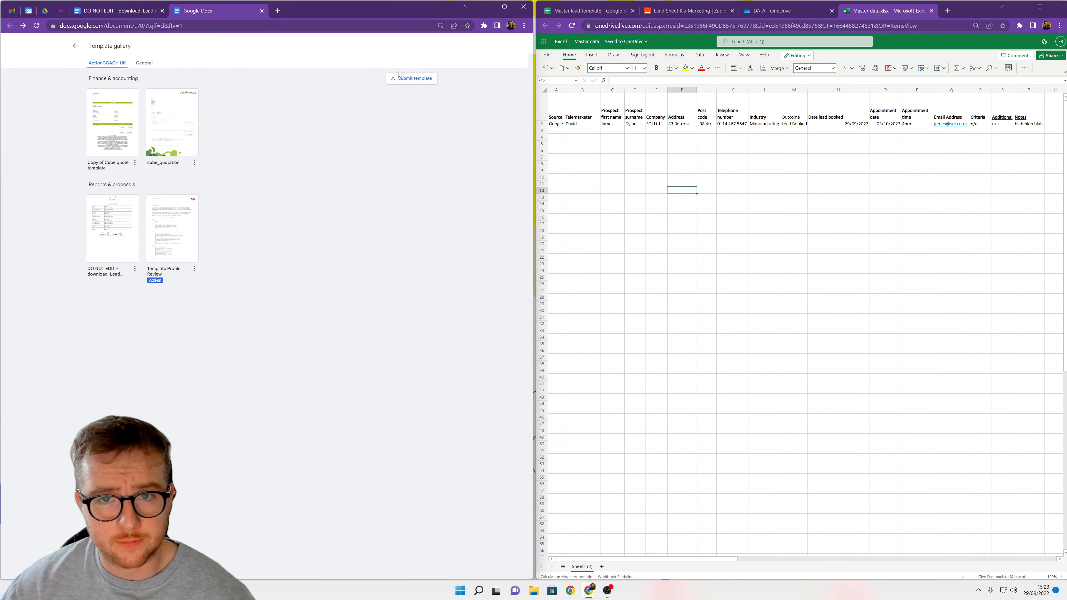
click(403, 79)
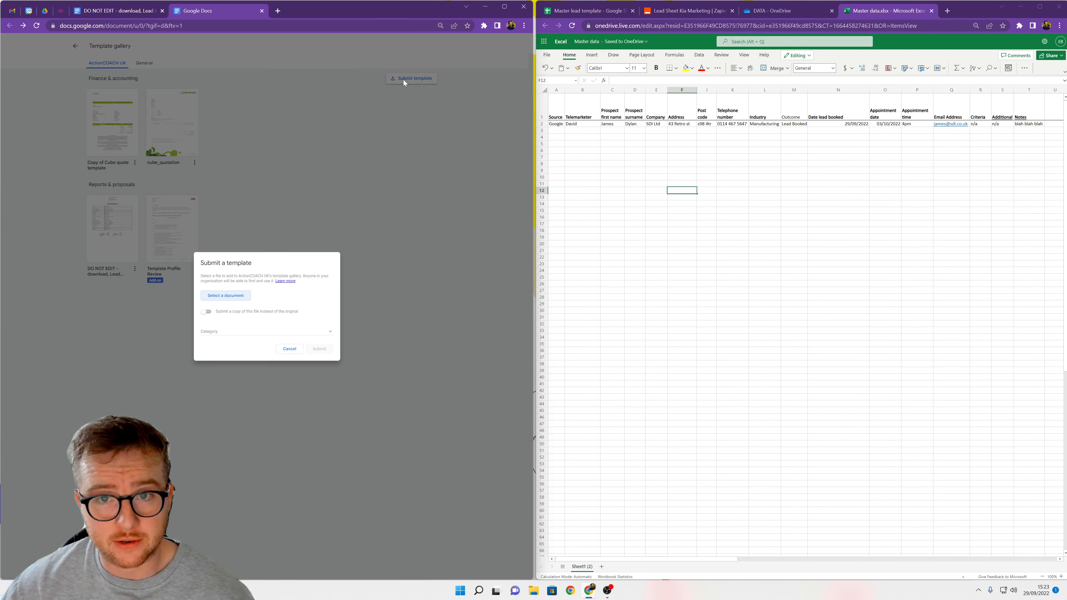
click(243, 295)
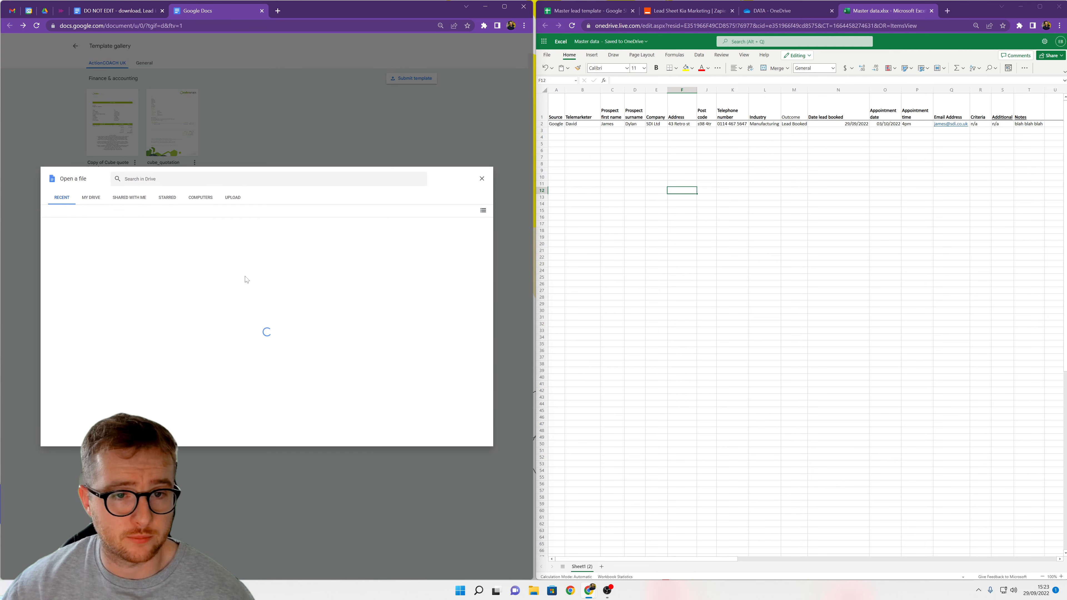
click(482, 178)
click(296, 356)
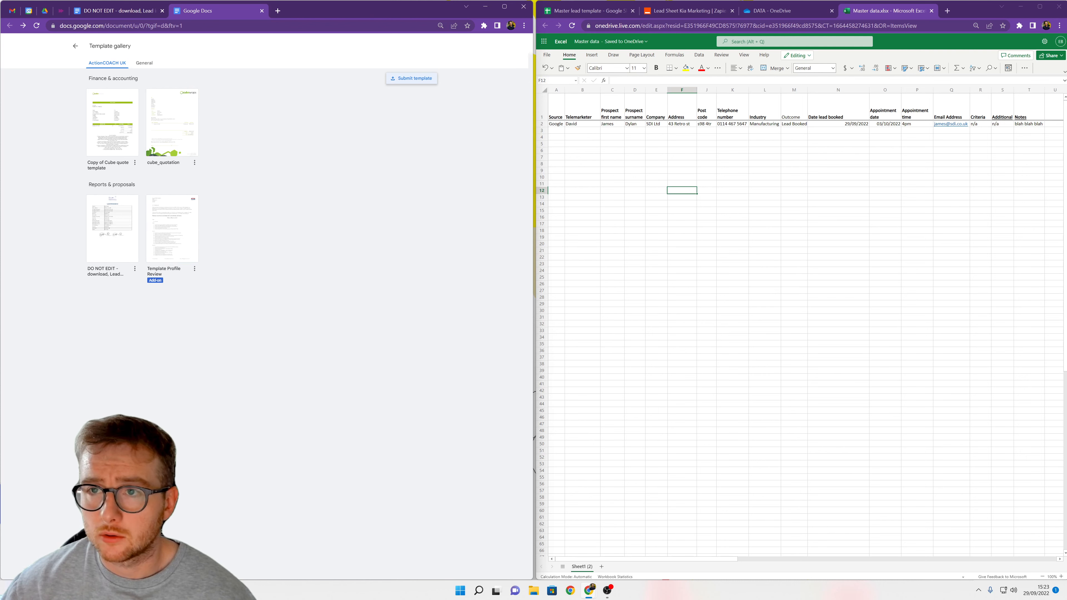
Step: Switch to Zapier and compare the Excel trigger's folder and spreadsheet settings with the DATA folder in OneDrive
click(706, 9)
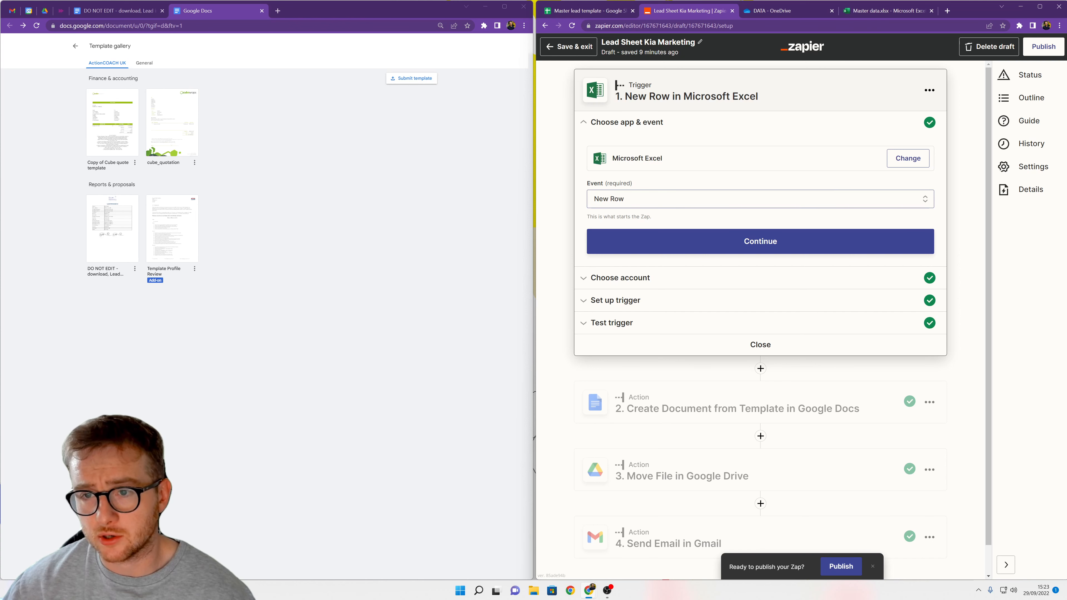
click(608, 301)
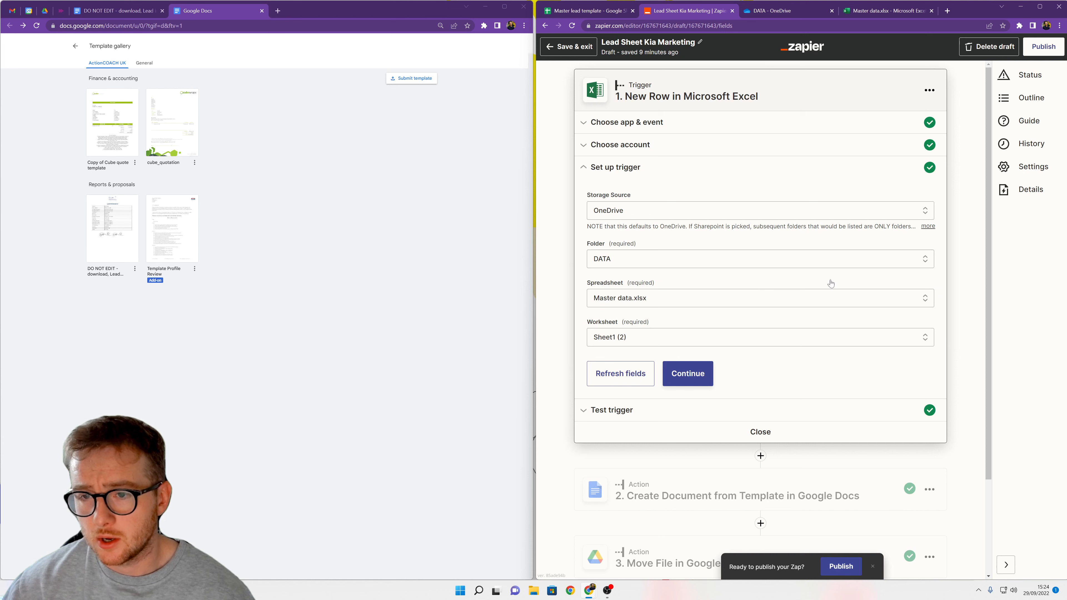
click(776, 11)
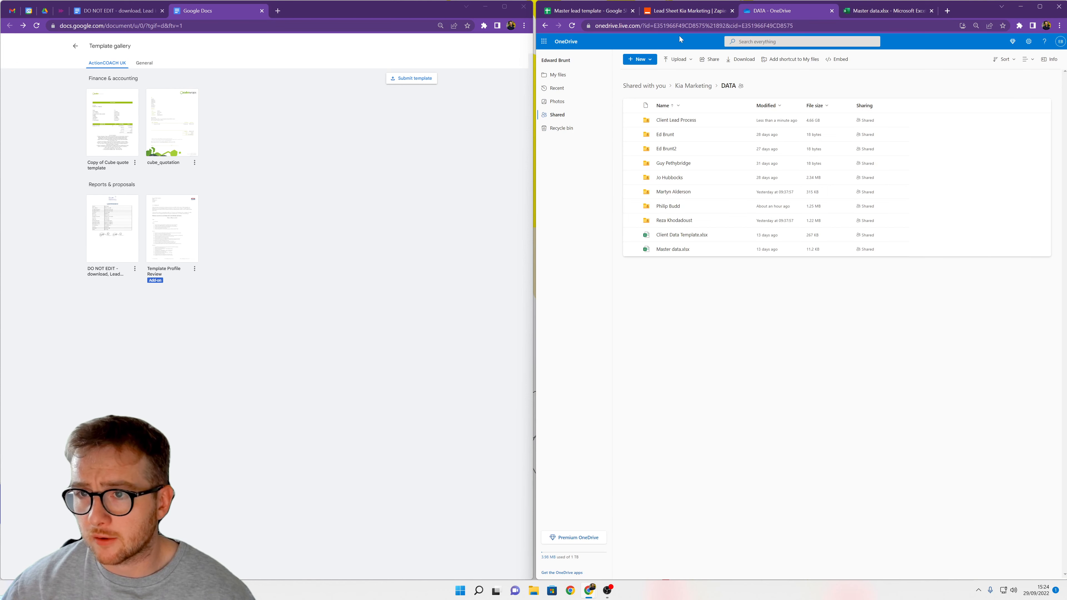
click(708, 12)
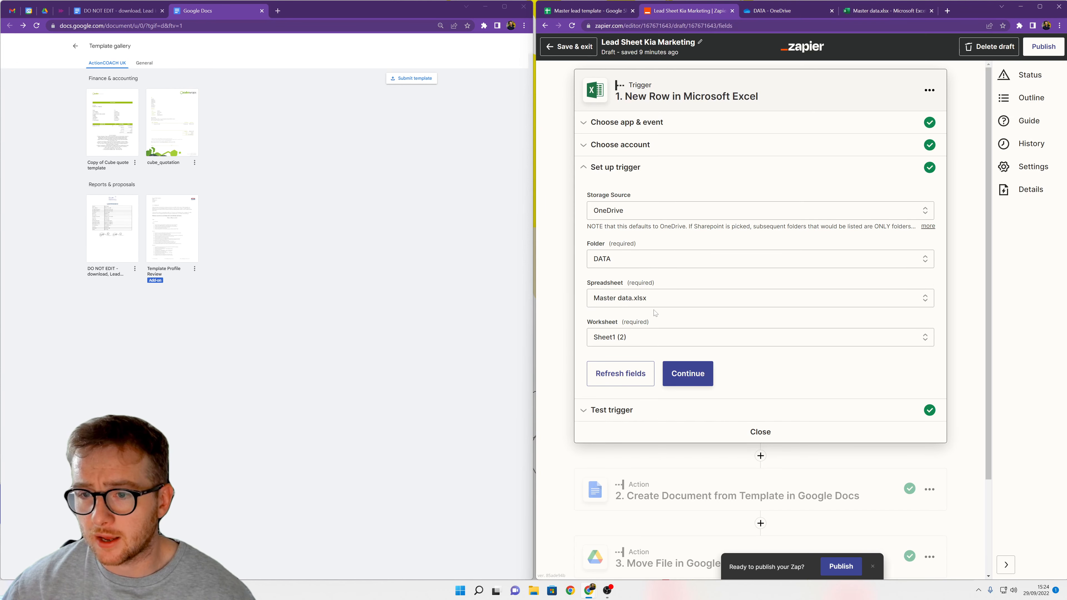
click(776, 10)
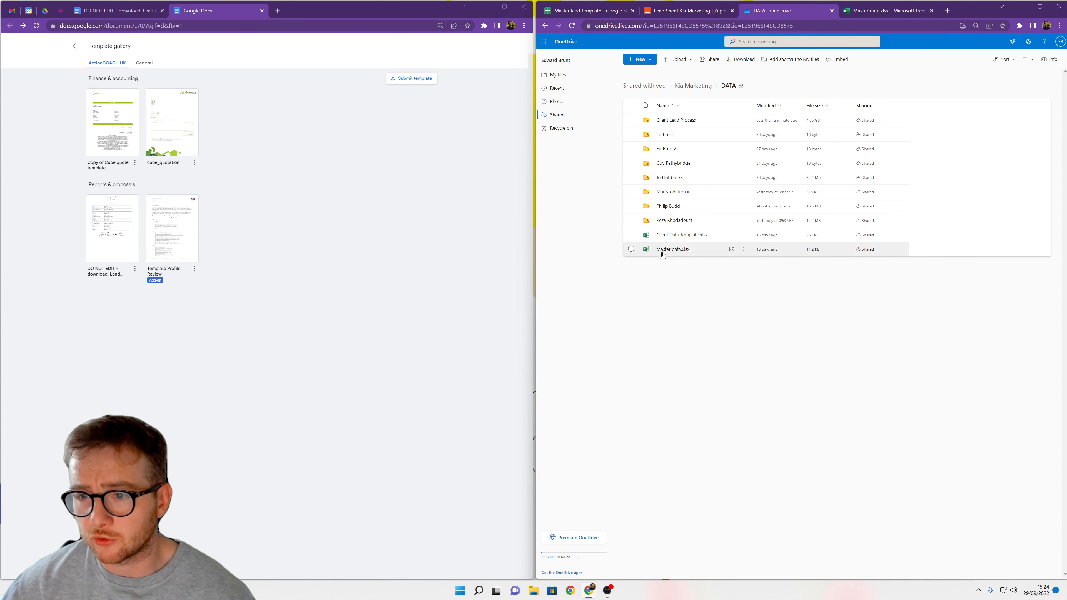
click(688, 11)
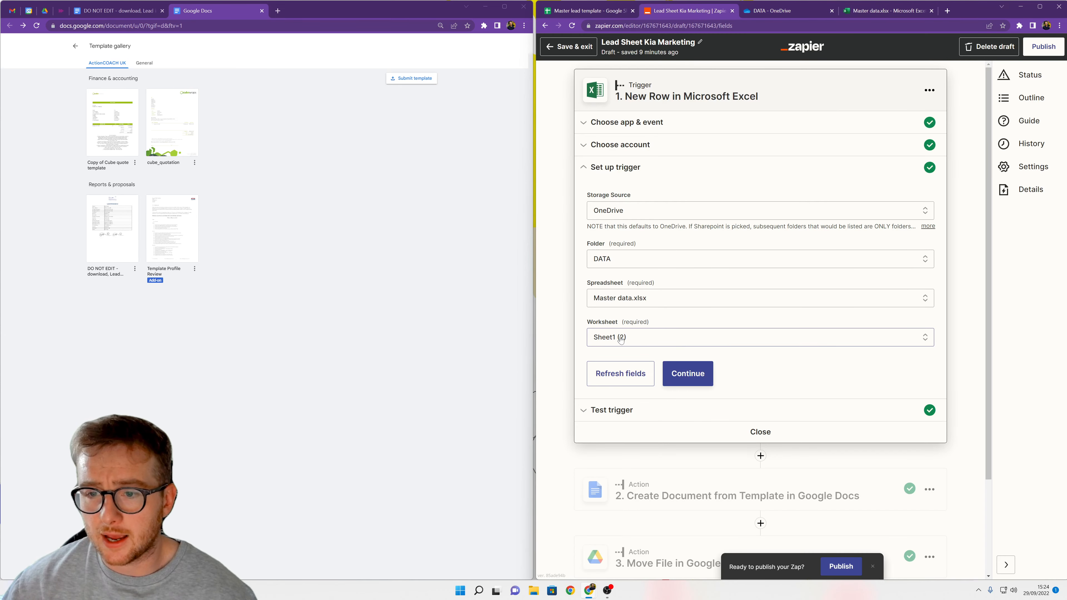
Step: Compare the Excel trigger's worksheet setting with the sheet name in the Master data workbook, and return to the Zap
click(885, 12)
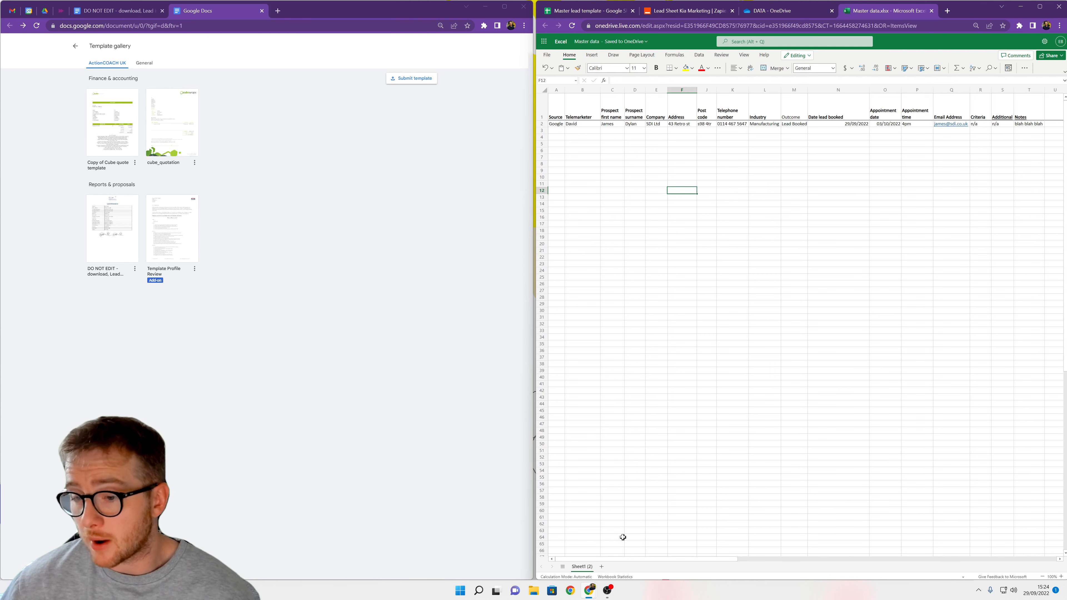
mouse_move(608, 588)
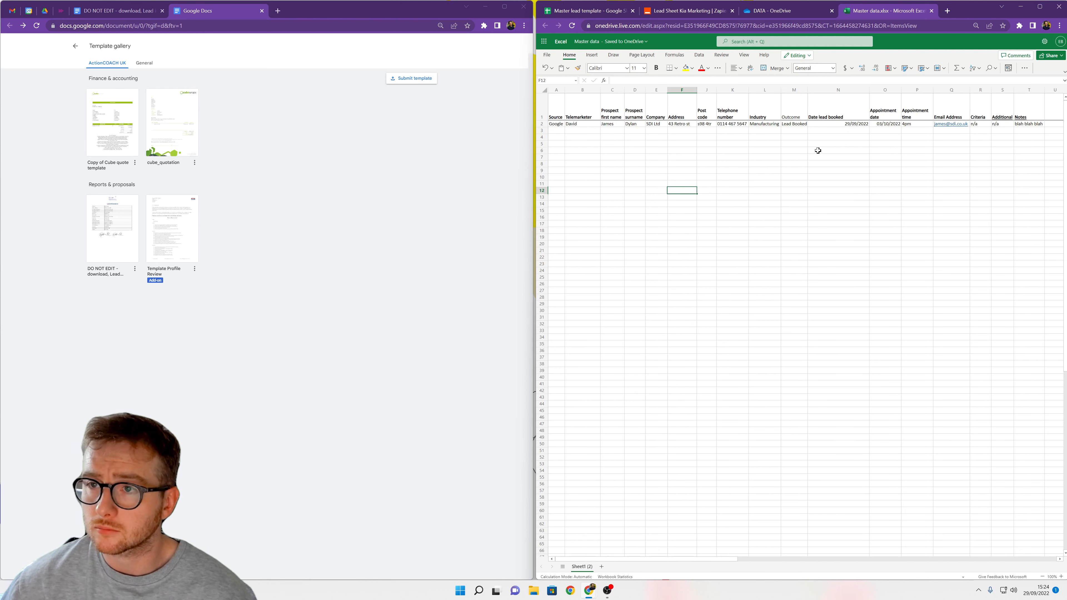
click(801, 13)
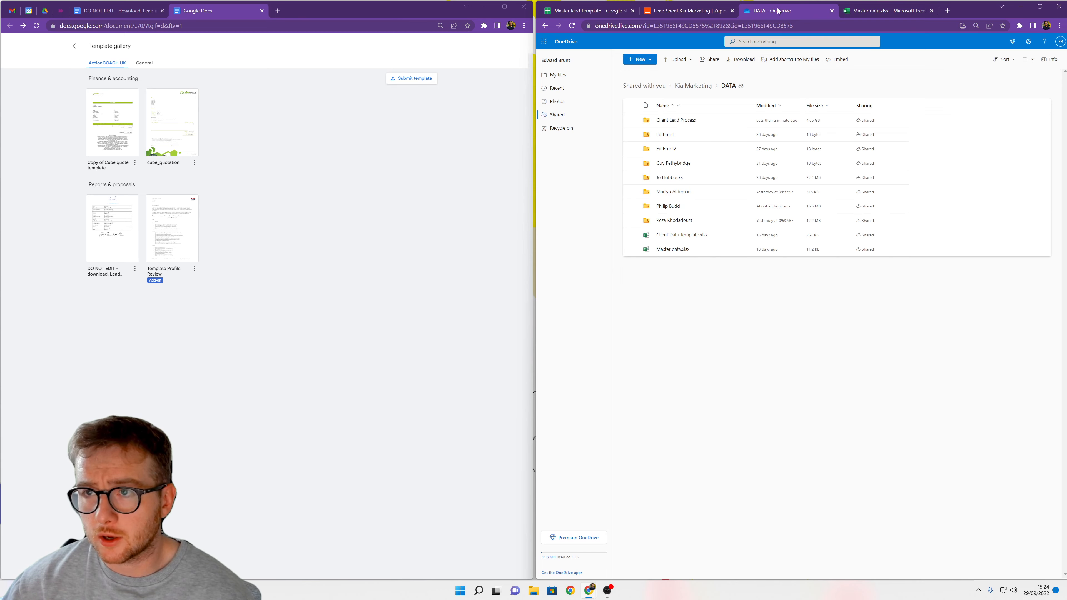
click(847, 8)
click(698, 9)
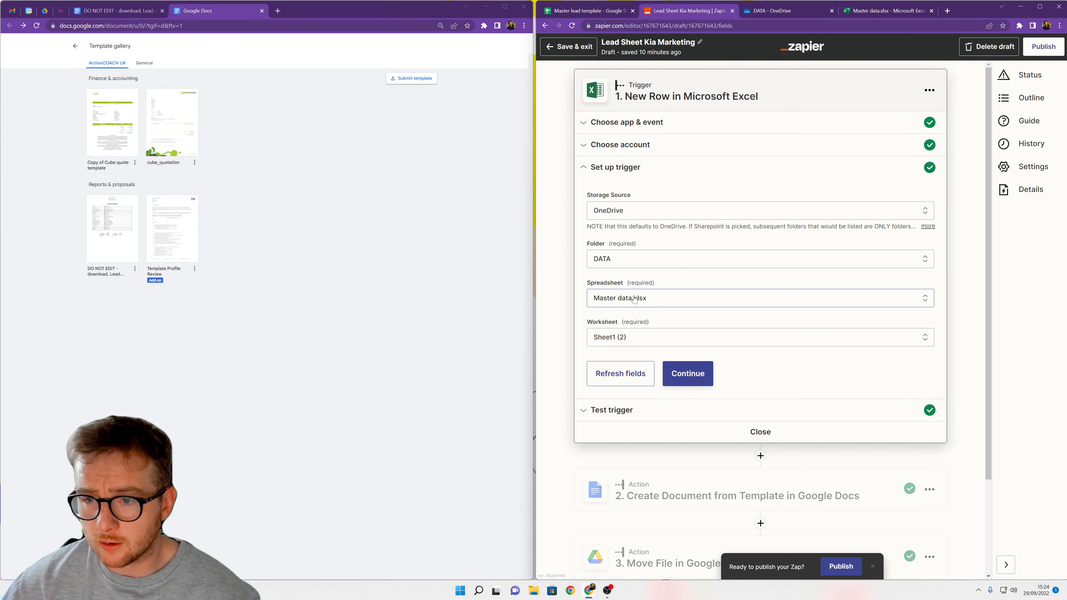
Step: Examine the Excel trigger's test row data column by column, and continue to the Create Document from Template action
click(644, 410)
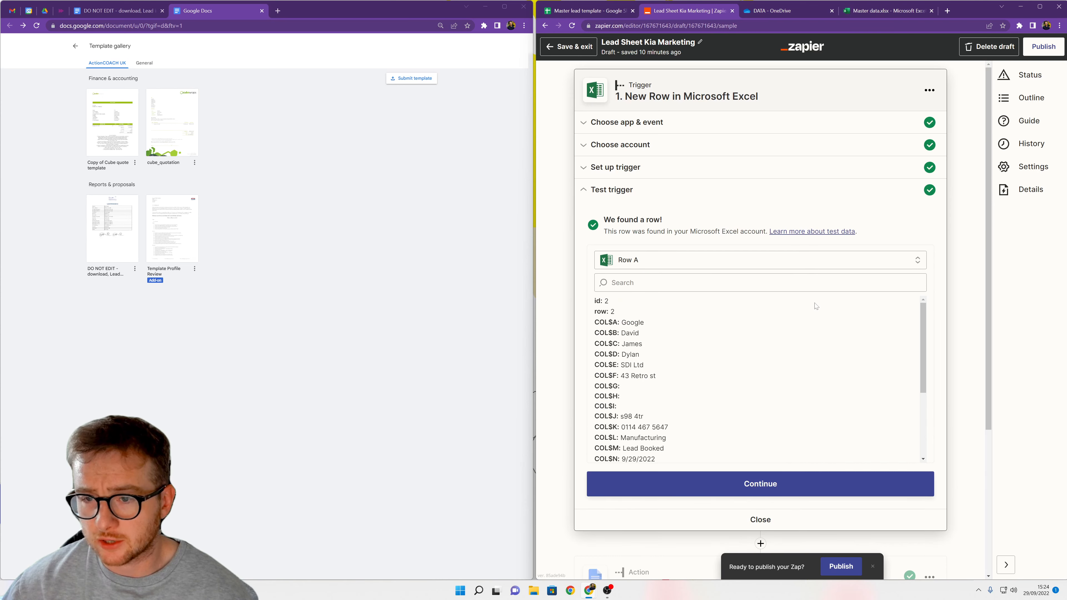
click(745, 483)
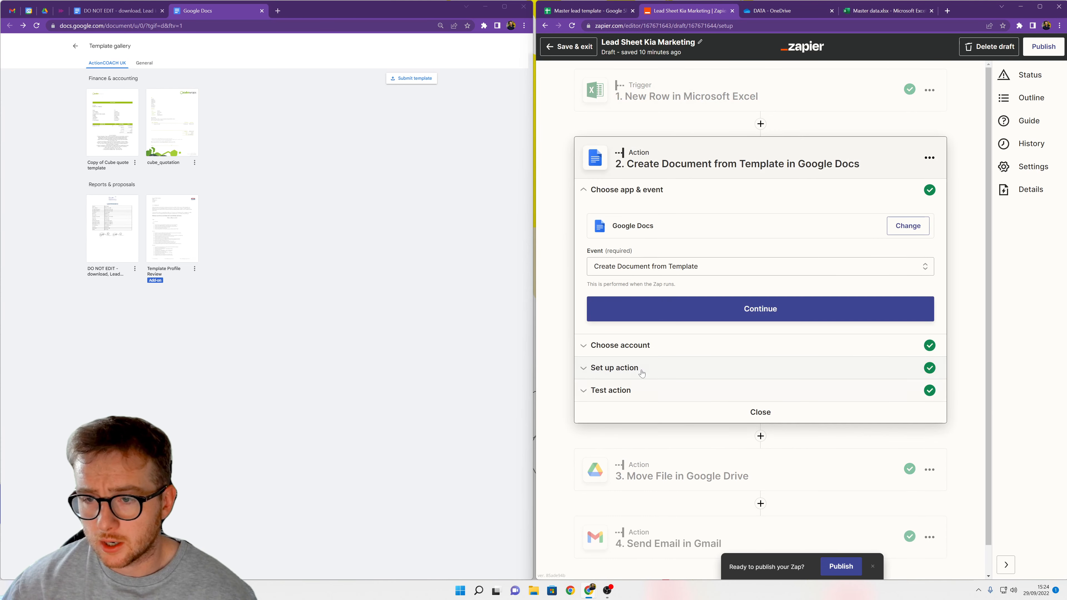
click(677, 101)
click(627, 325)
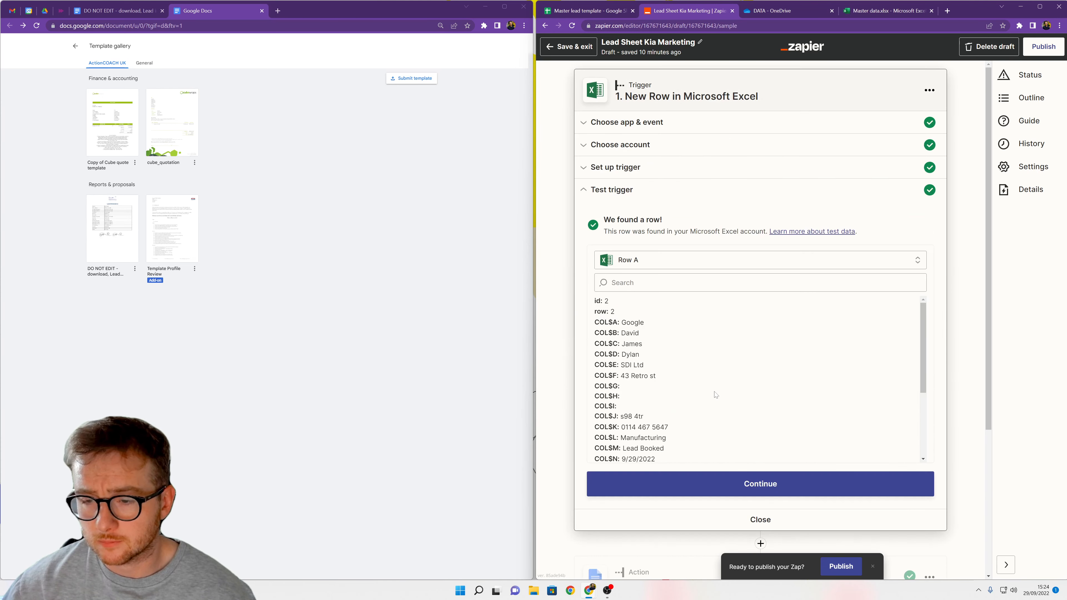
scroll(667, 348, down, 8)
scroll(667, 370, up, 6)
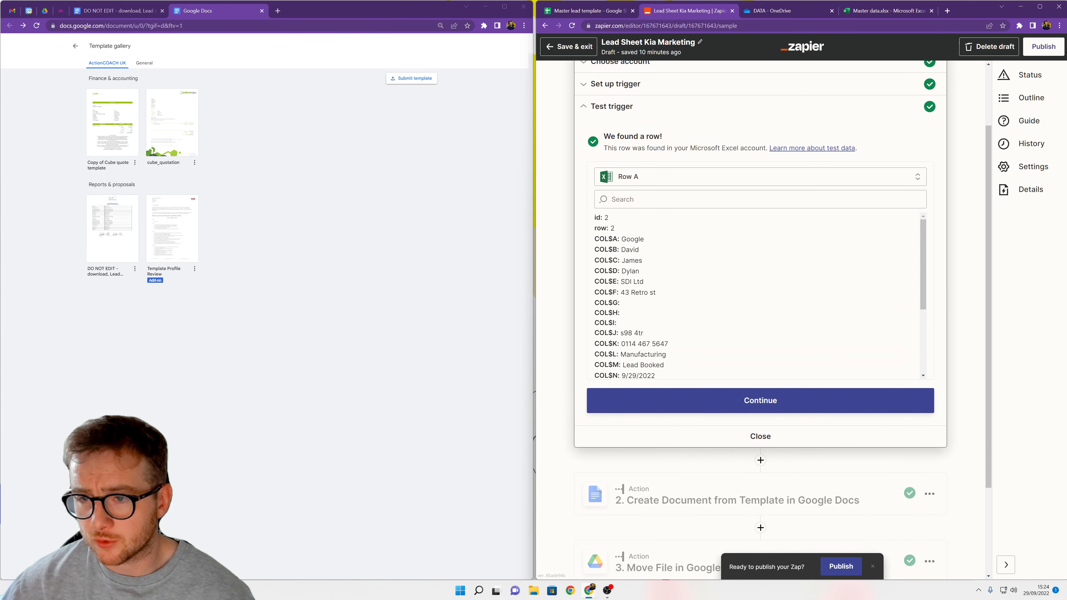
scroll(672, 358, down, 2)
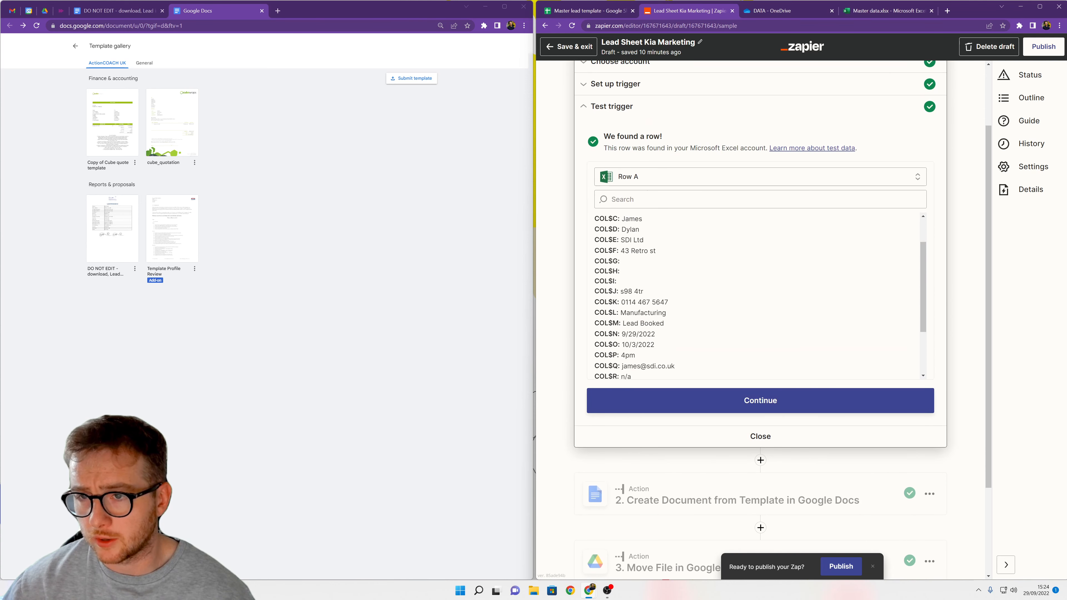
scroll(714, 400, down, 1)
click(727, 362)
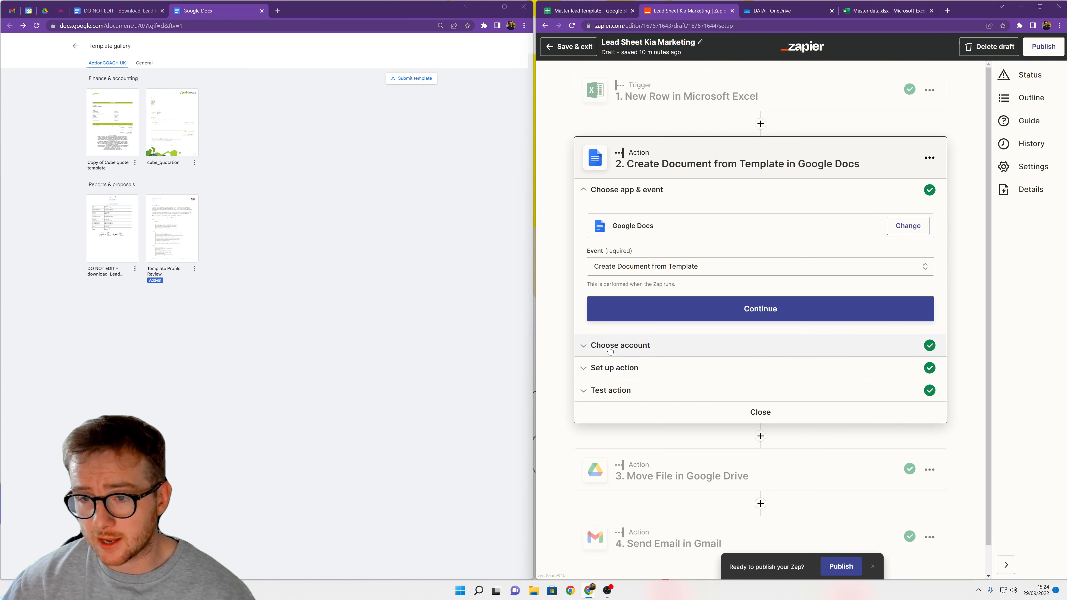
Step: Open the Create Document action's setup and compare the selected template document's ID with the lead information template's web address in Google Docs
click(614, 369)
click(957, 281)
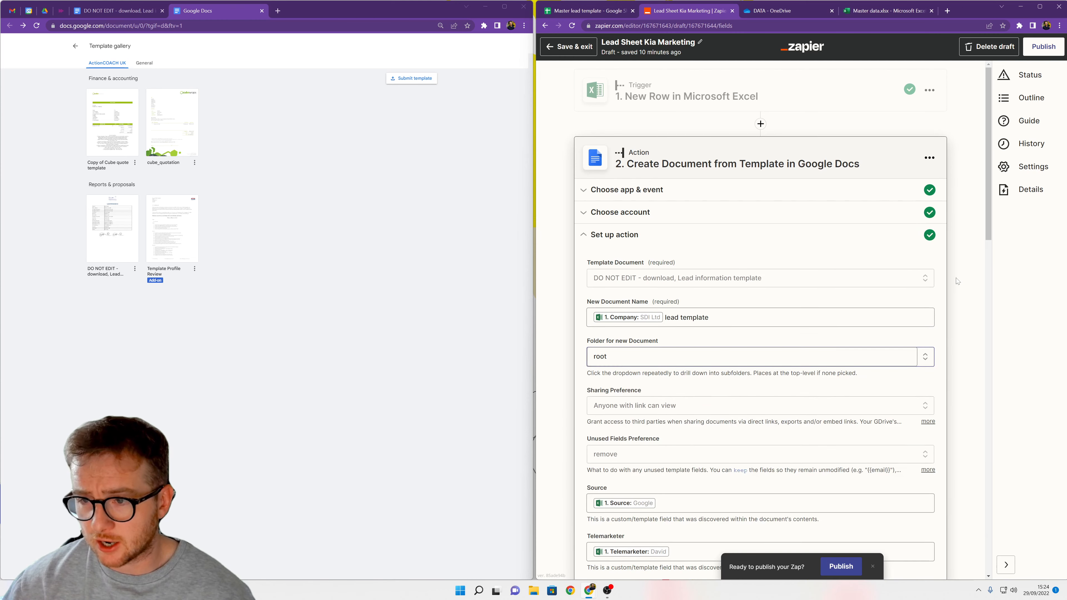
click(96, 14)
click(787, 280)
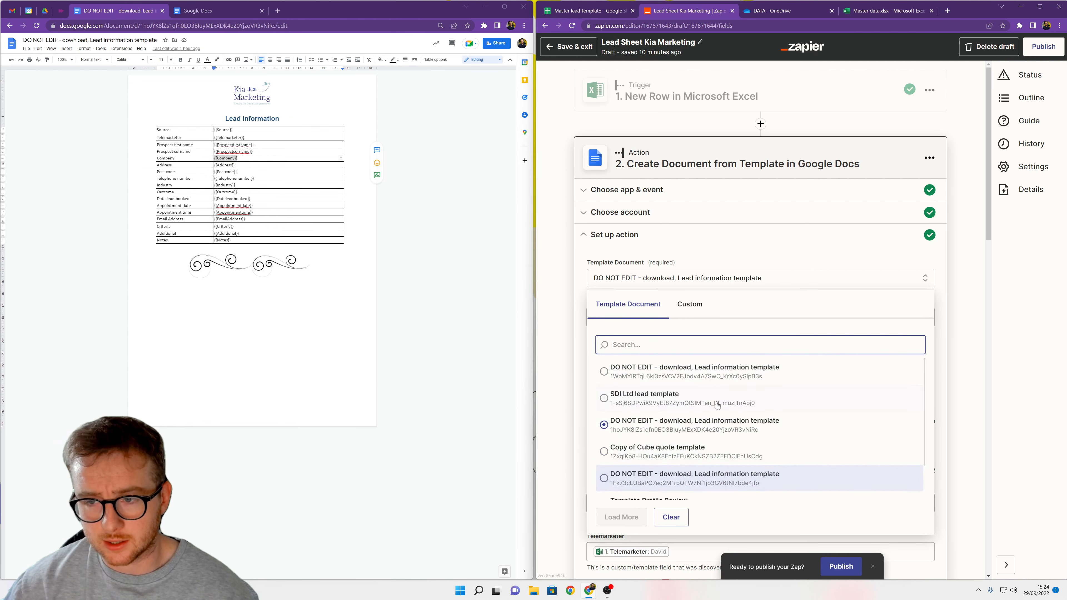
click(749, 401)
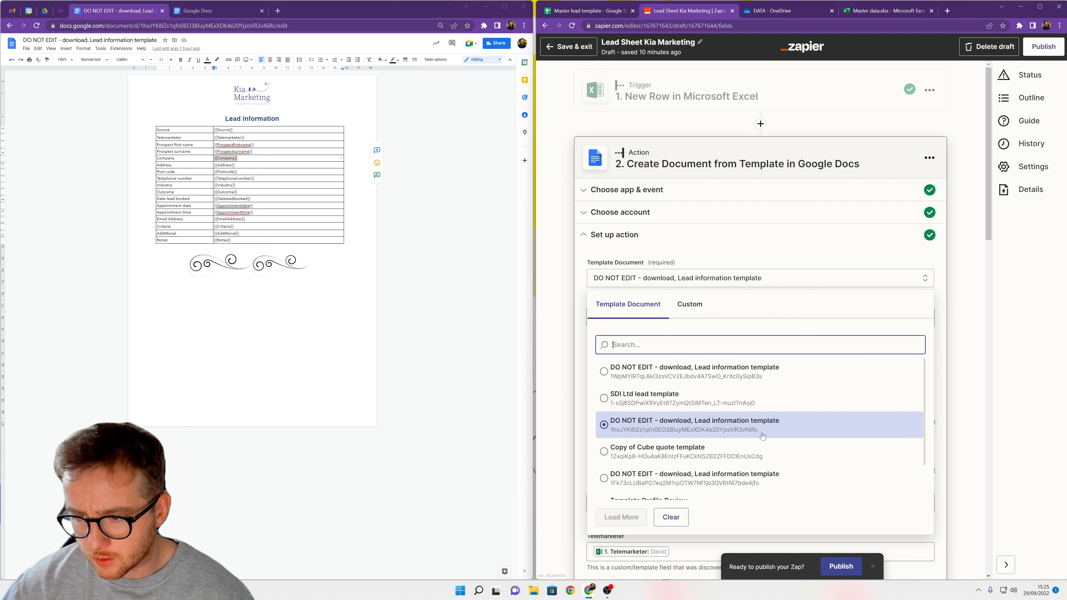
double_click(227, 26)
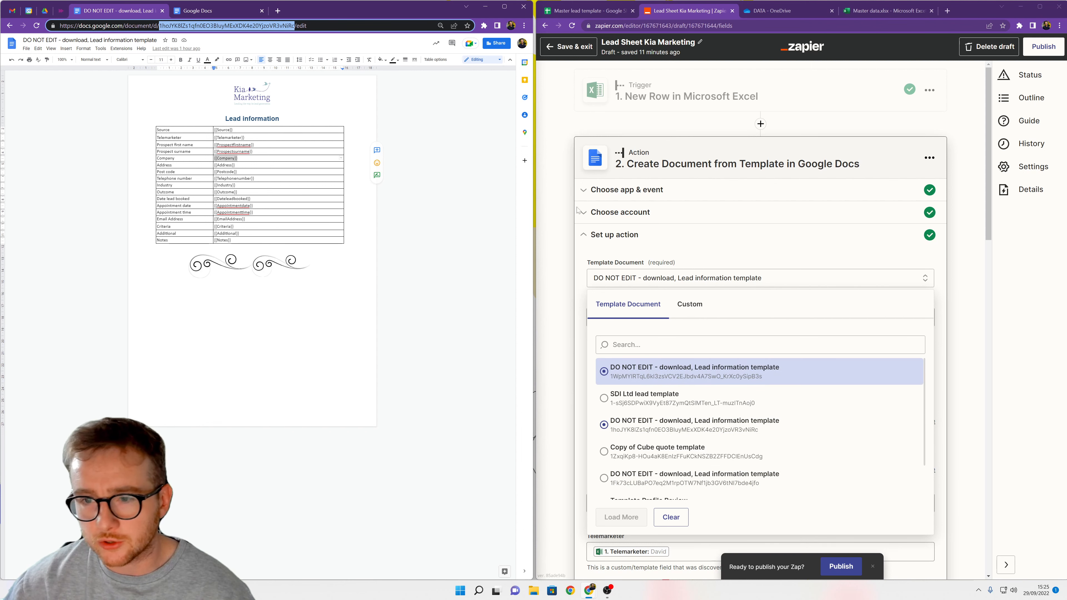
click(565, 319)
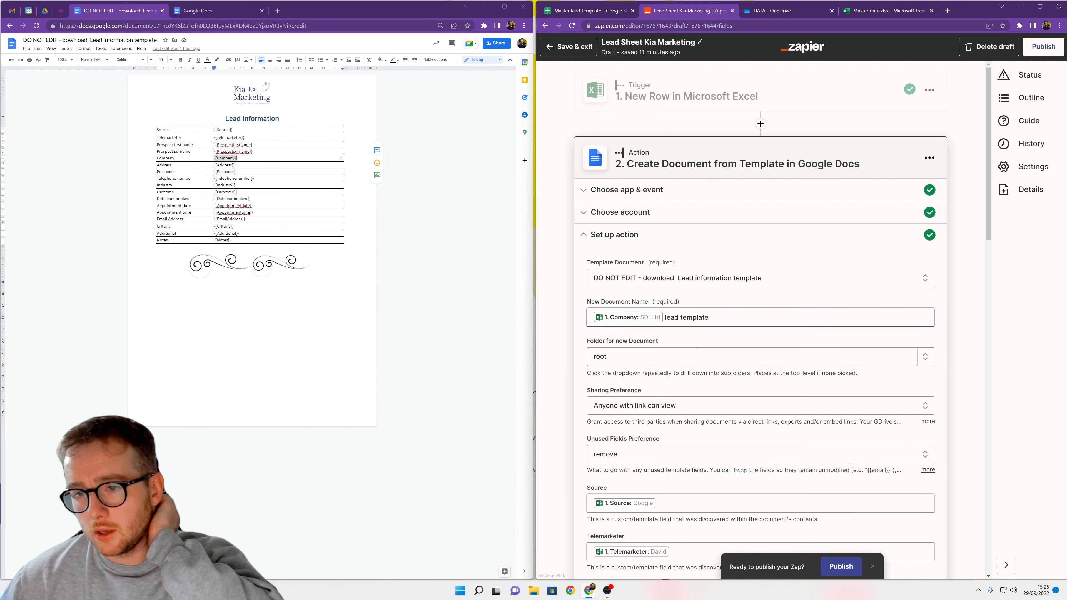
Step: Search the Excel row's fields for "company" and insert the Company field at the end of the new document name
scroll(839, 334, down, 2)
click(630, 238)
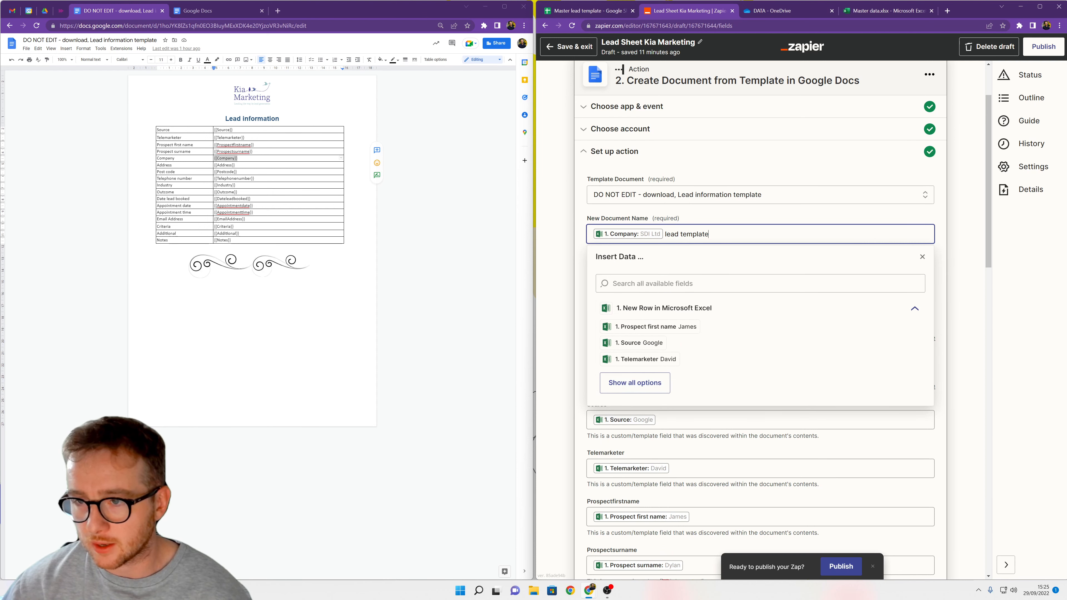
scroll(735, 269, up, 2)
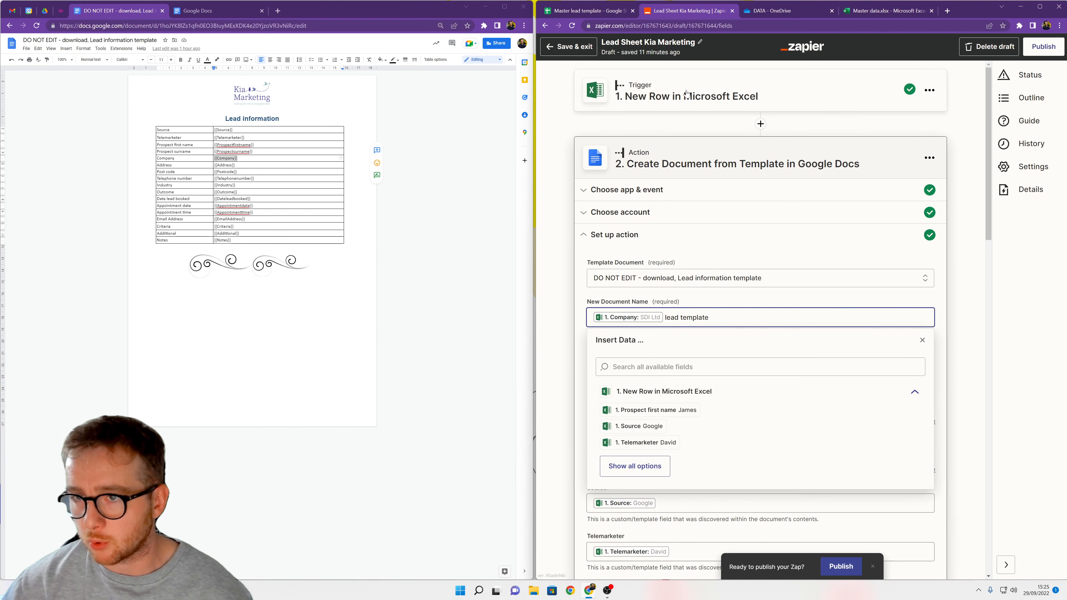
click(563, 287)
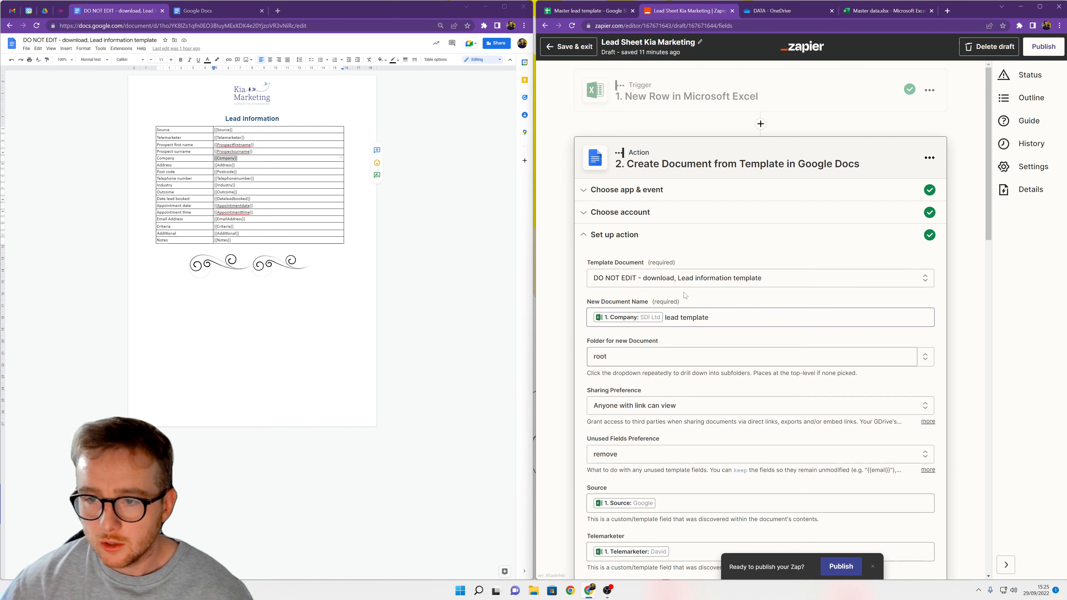
click(655, 355)
click(649, 318)
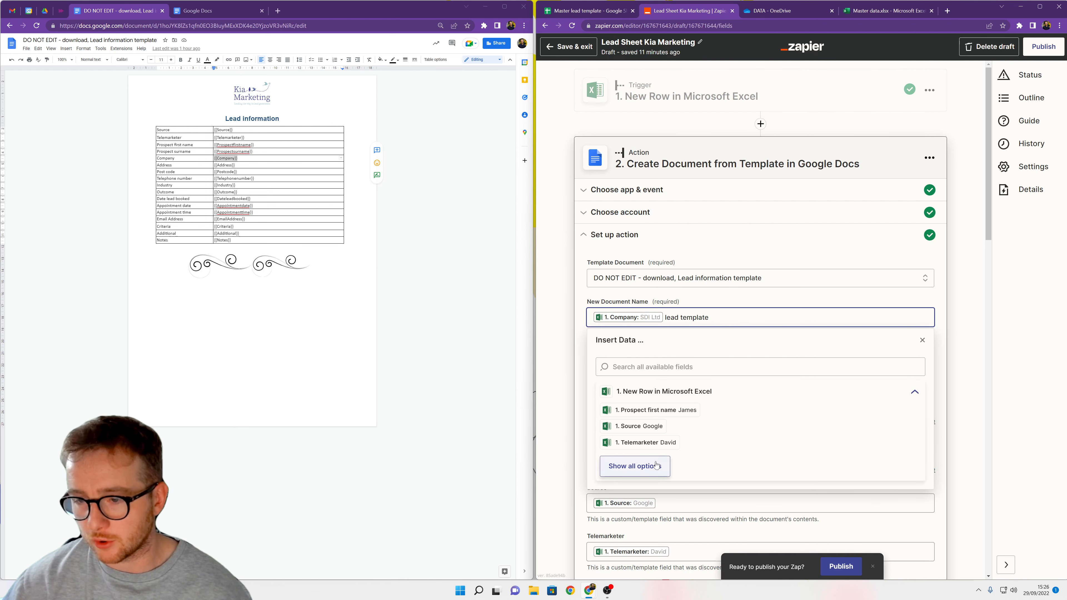
click(635, 465)
scroll(689, 474, down, 4)
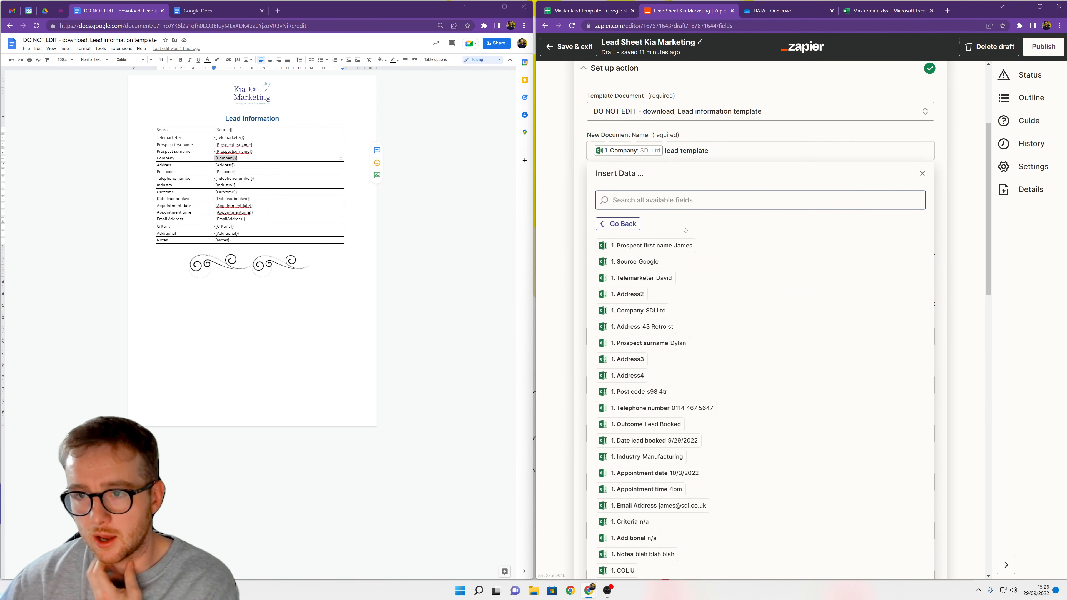
text(company)
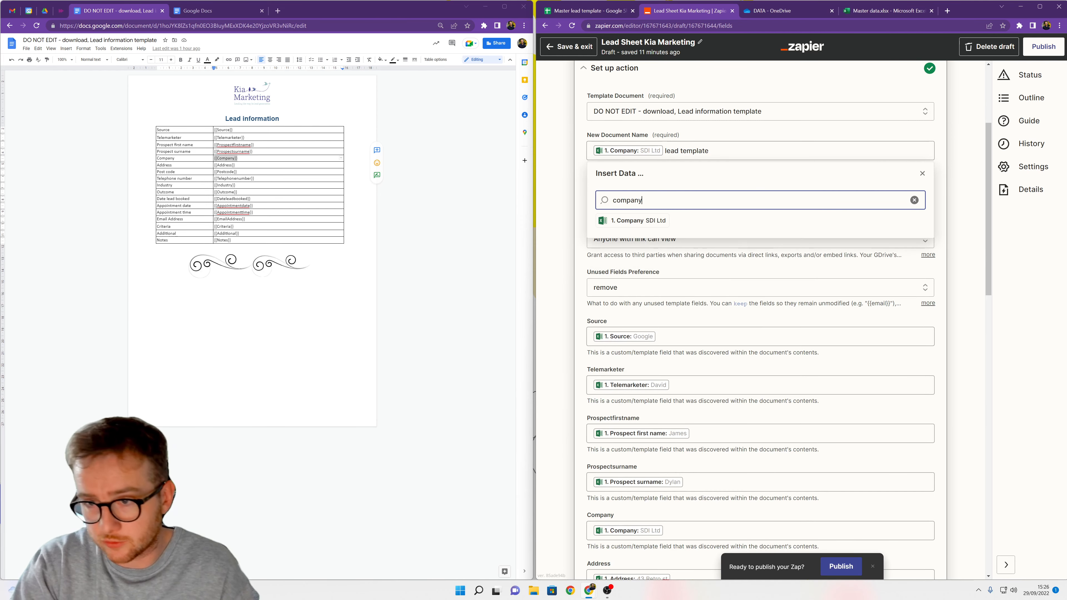
click(638, 220)
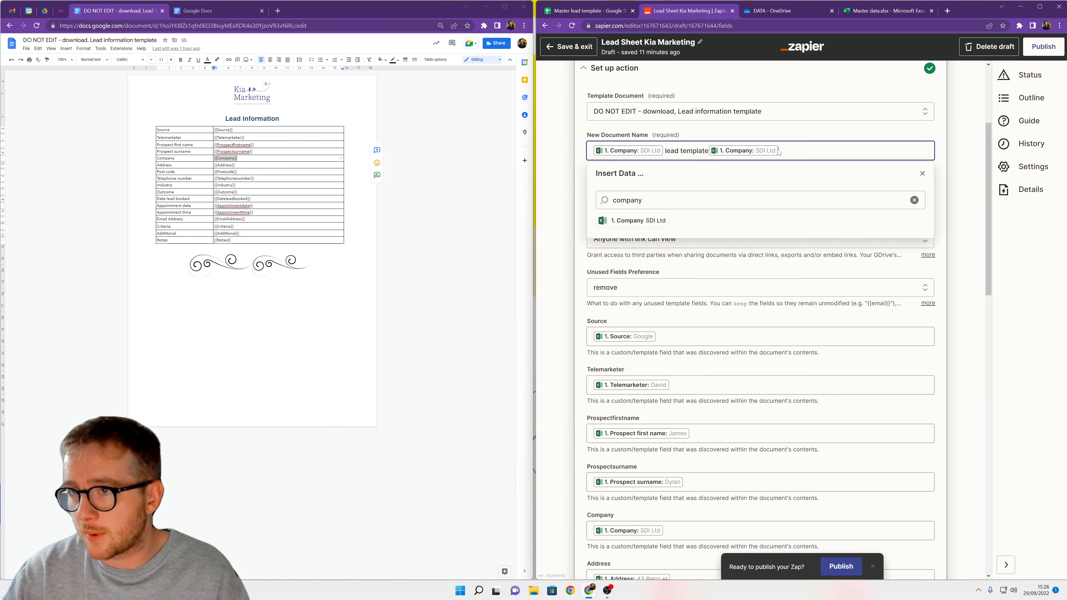
Step: Check the Company cell in the Master data workbook, then return to the Zap and remove the extra Company field from the document name
click(887, 11)
click(656, 124)
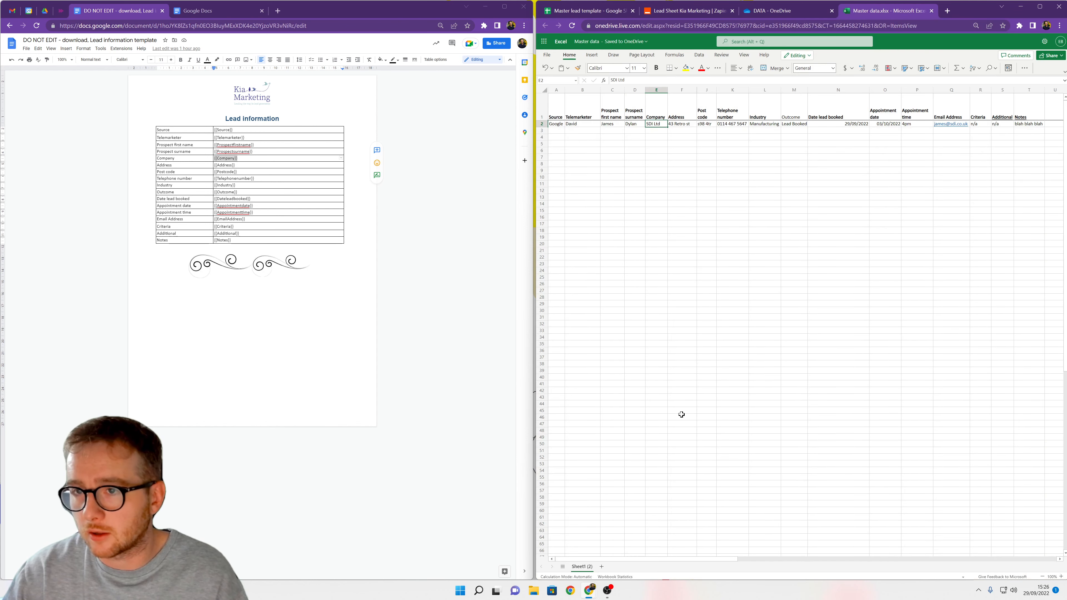
click(770, 12)
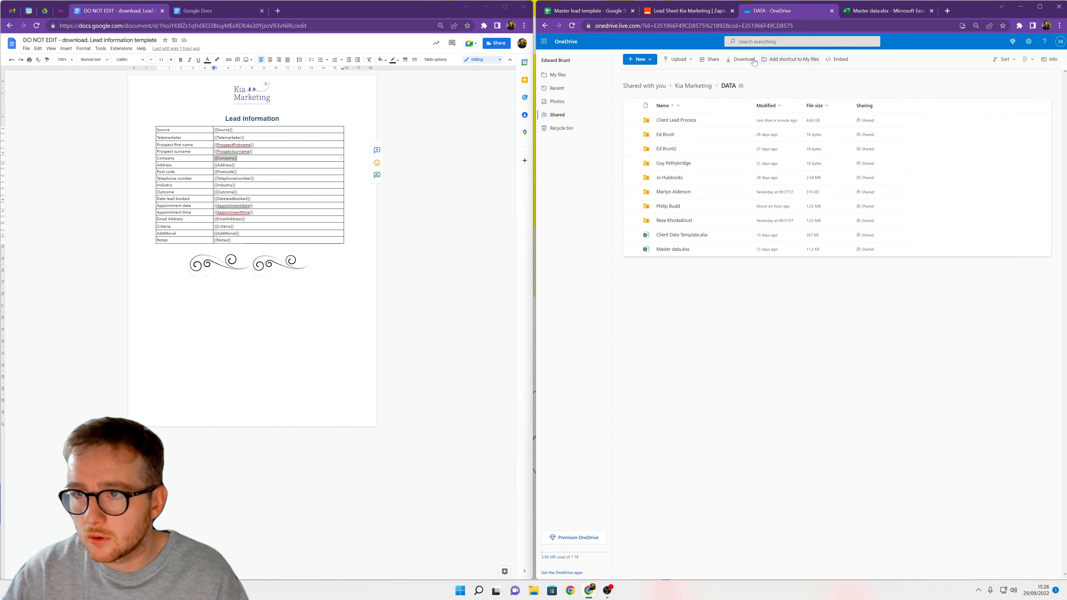
click(689, 10)
click(811, 151)
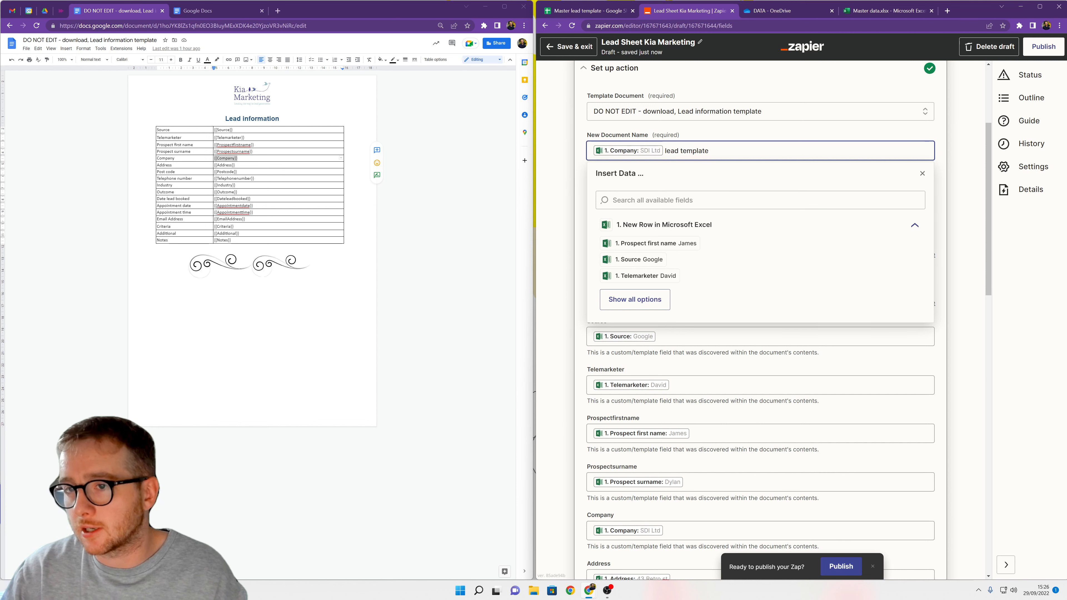
click(967, 153)
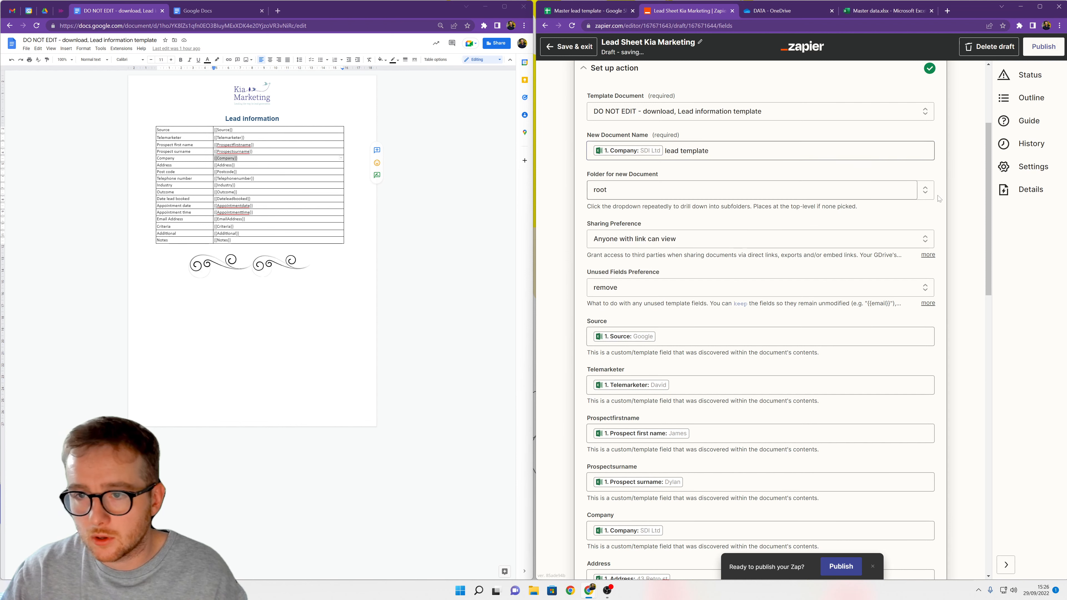
Step: Compare the template's Appointment date placeholder with the Master data workbook's matching cell, and view the Zap's Unused Fields Preference options without changing them
scroll(767, 208, down, 1)
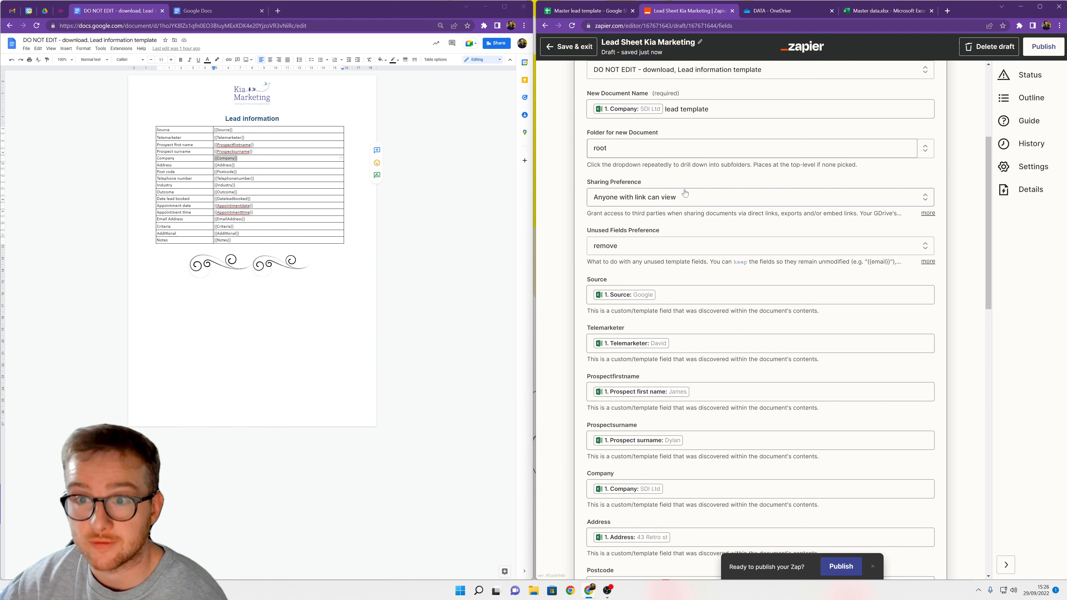
scroll(565, 242, down, 2)
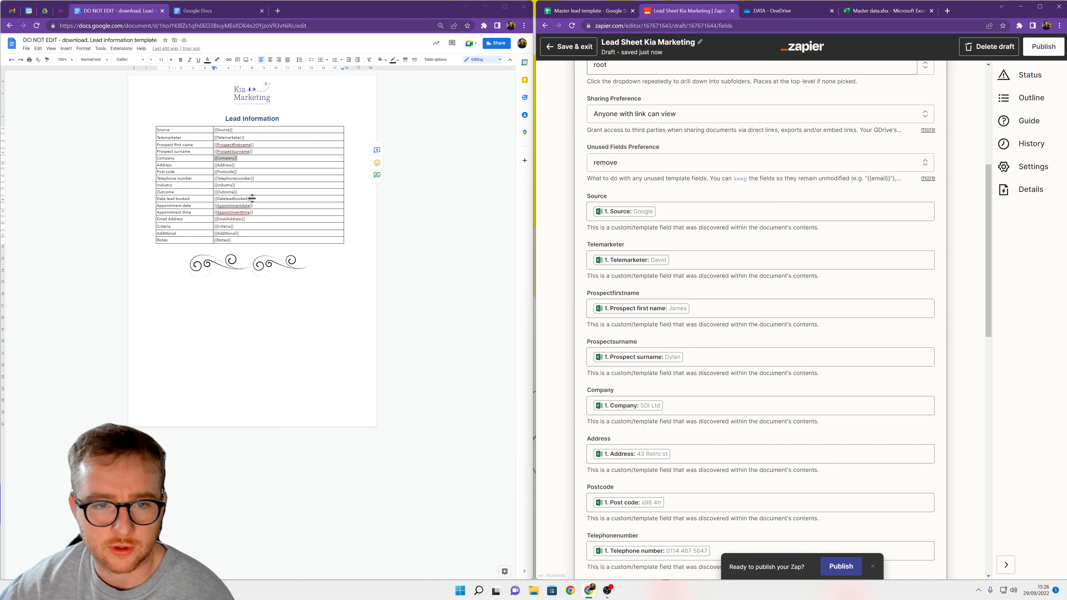
mouse_move(253, 205)
mouse_down()
mouse_move(189, 206)
mouse_move(253, 206)
mouse_up()
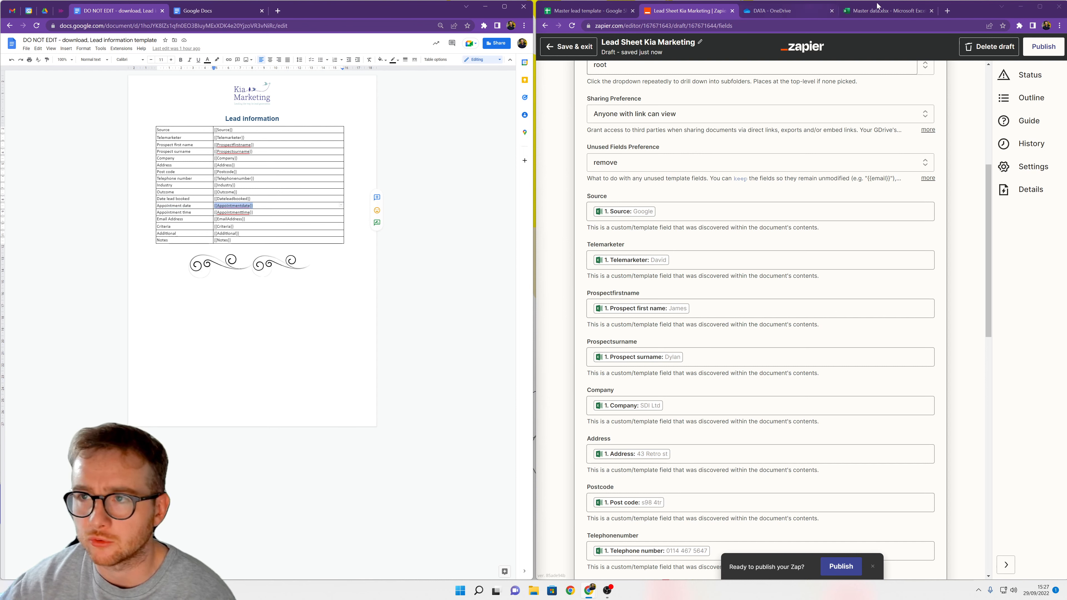
click(882, 11)
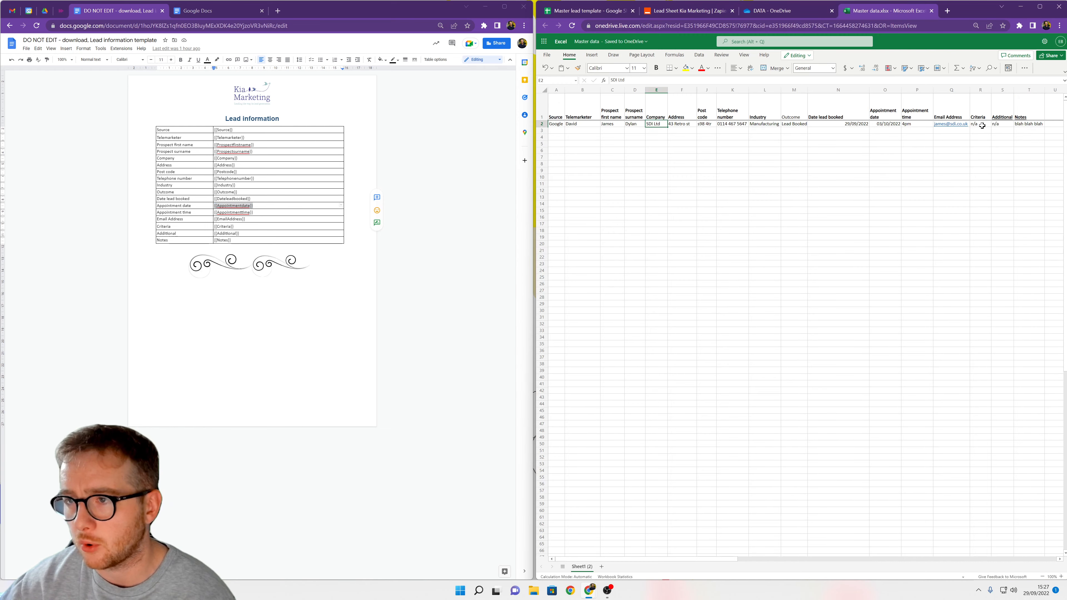
click(882, 125)
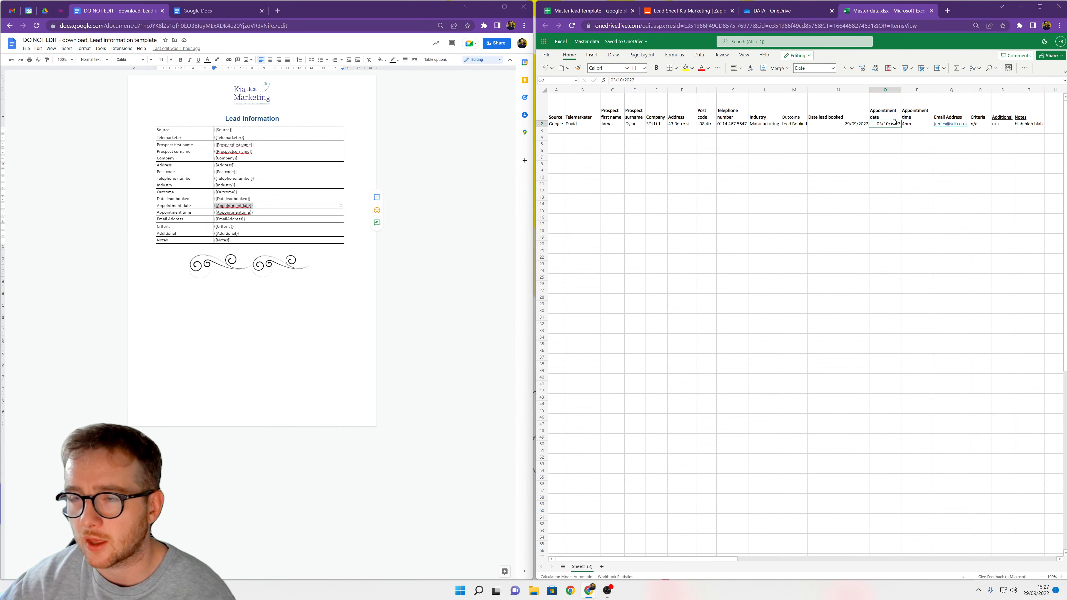
click(685, 10)
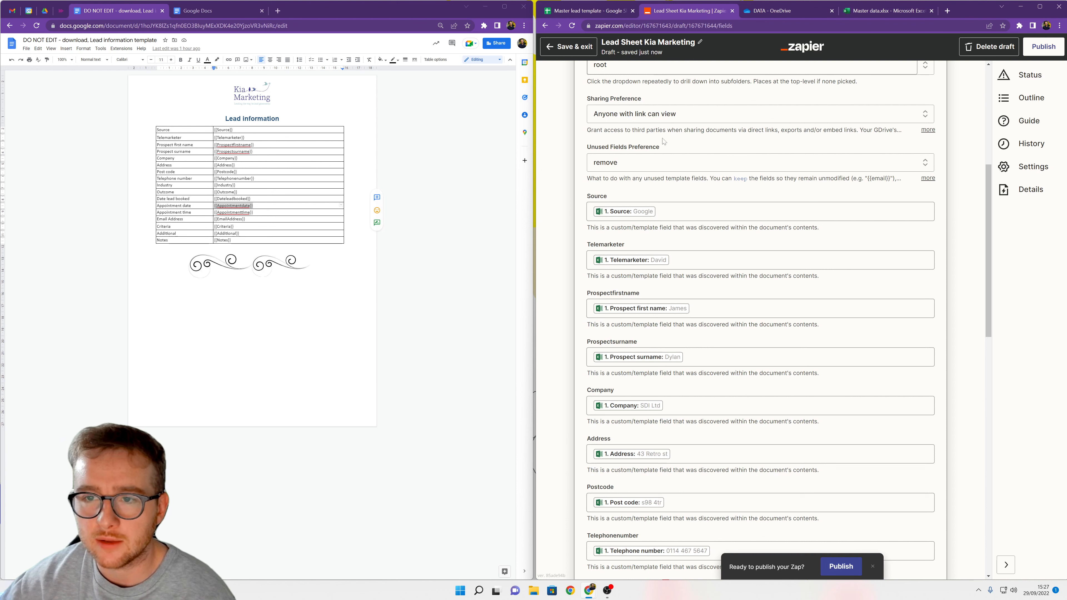
click(663, 163)
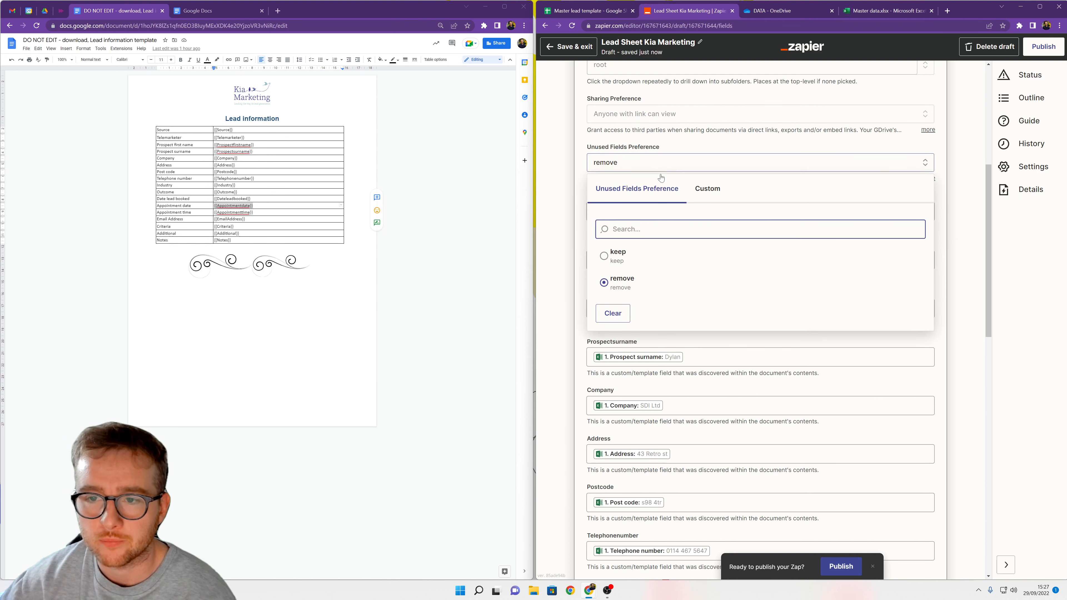
click(580, 175)
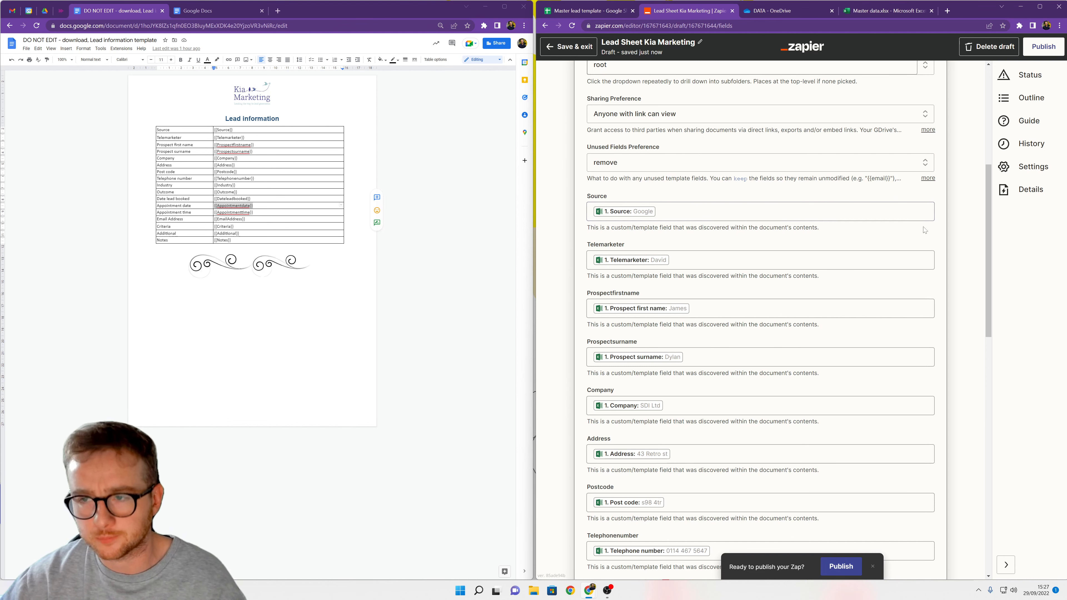
Step: Compare the action's mapped template fields with the placeholders in the lead information table and the column headers in the Master data workbook
scroll(841, 239, up, 5)
scroll(840, 240, up, 1)
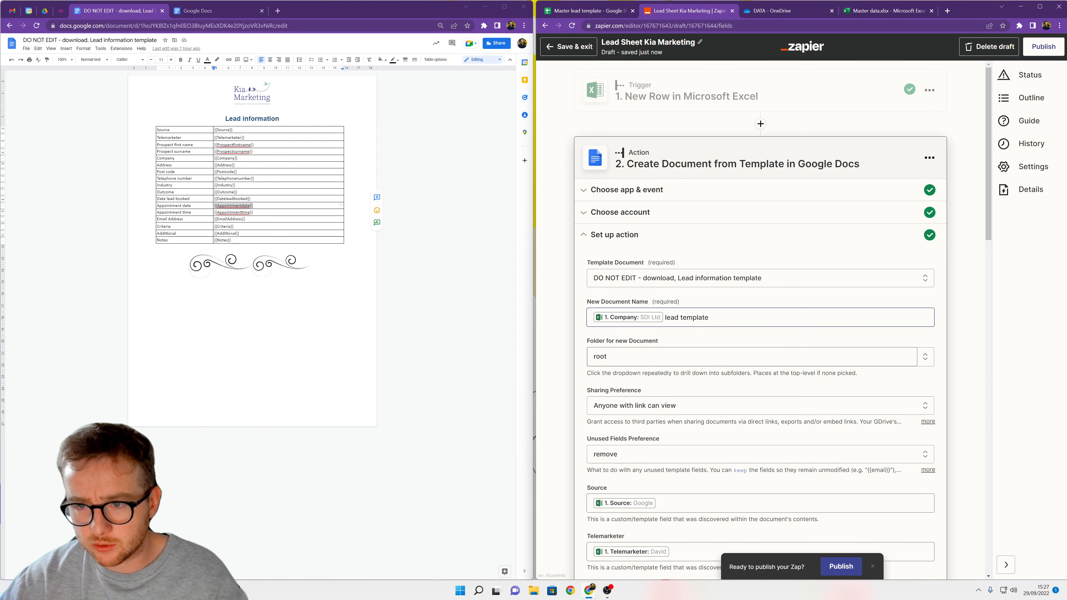
scroll(841, 240, down, 5)
scroll(632, 227, down, 3)
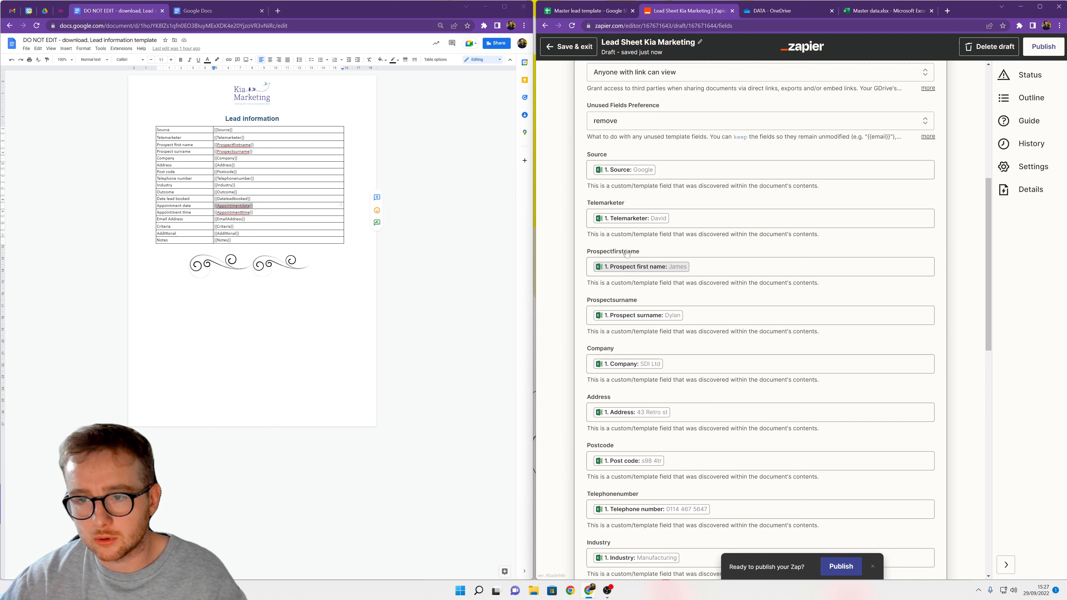
click(215, 129)
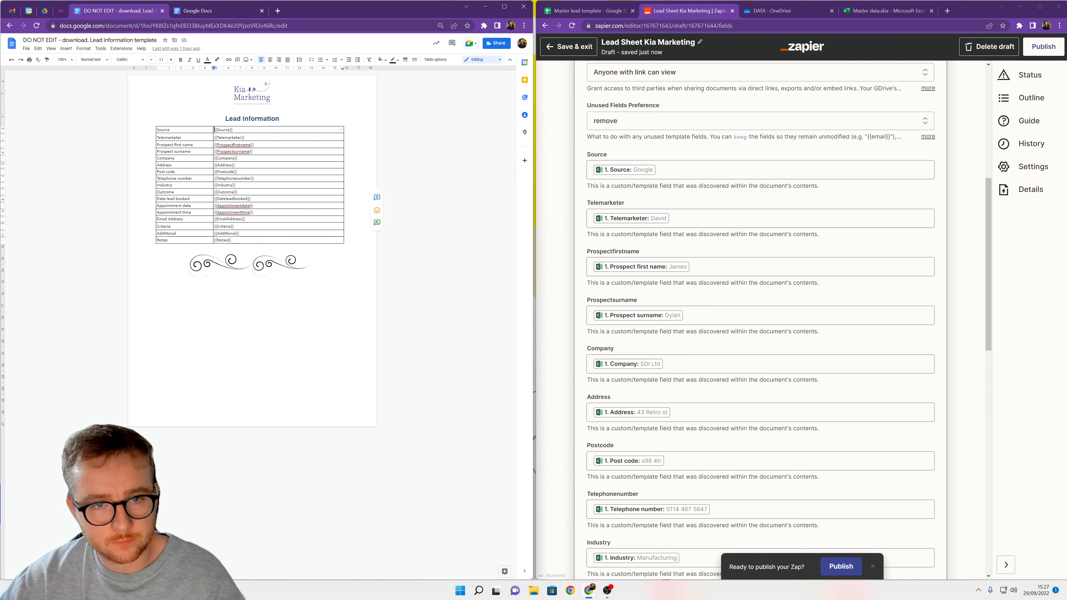
drag(214, 130, 303, 240)
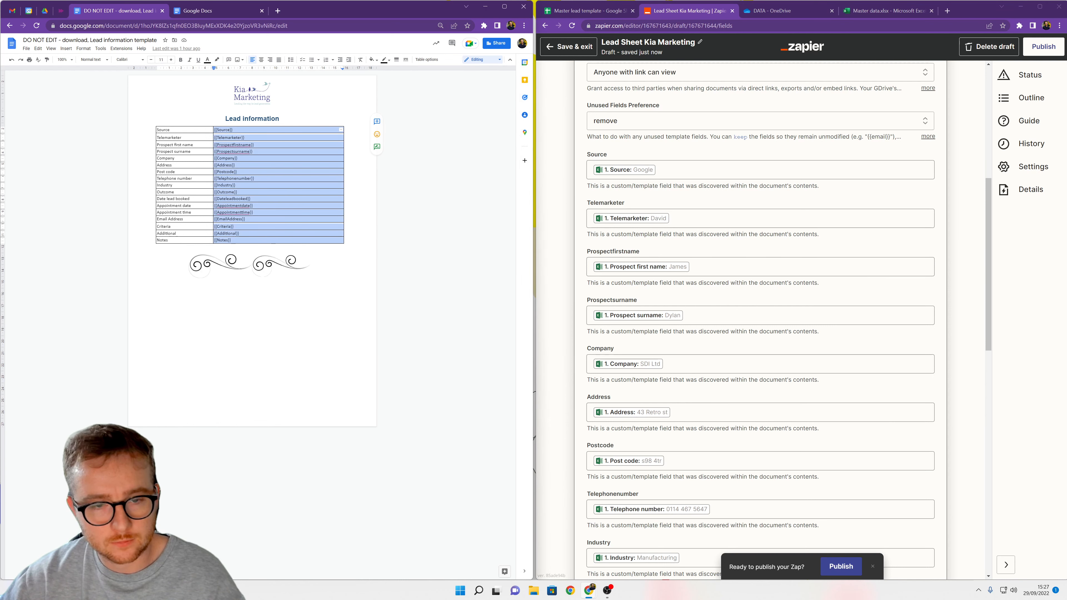
click(912, 12)
drag(555, 110, 936, 112)
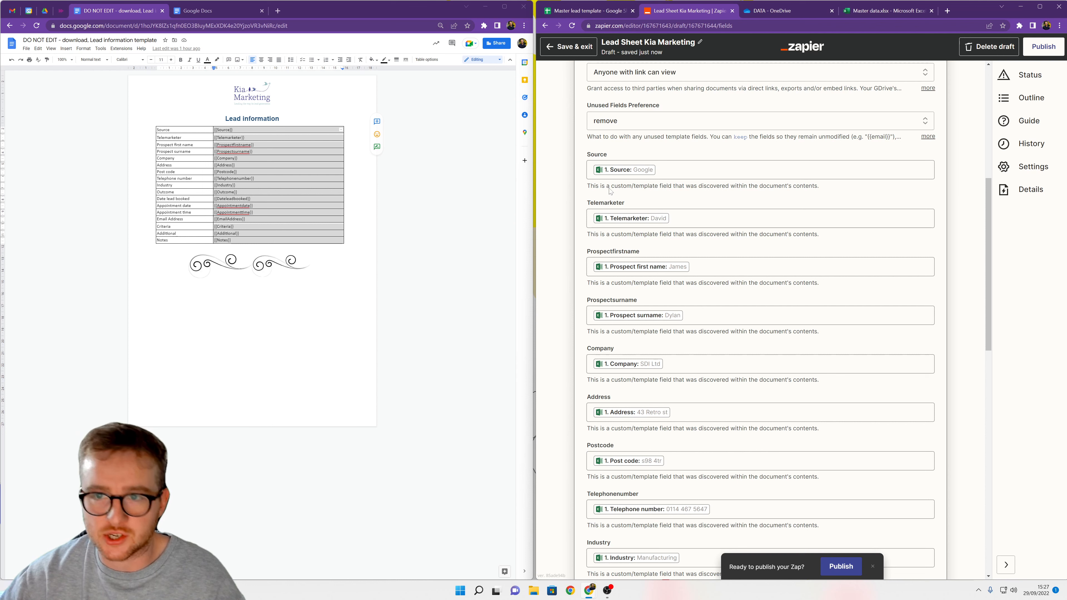
Step: Search the Excel row's fields for "sourc", insert Source into the action's Source field, and remove the duplicate entry
click(611, 176)
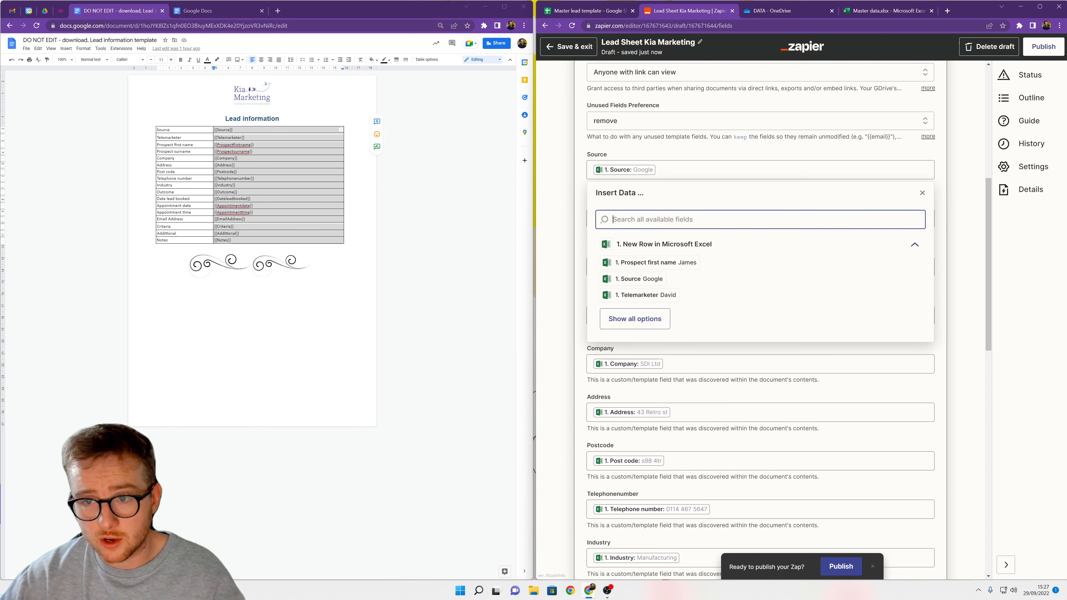
click(655, 319)
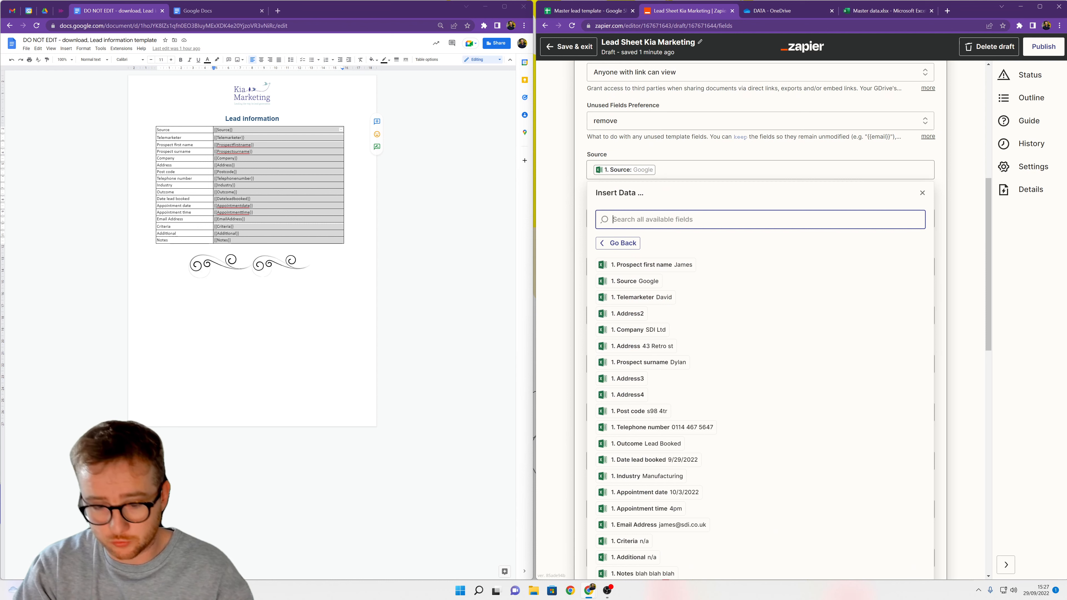
text(sourc)
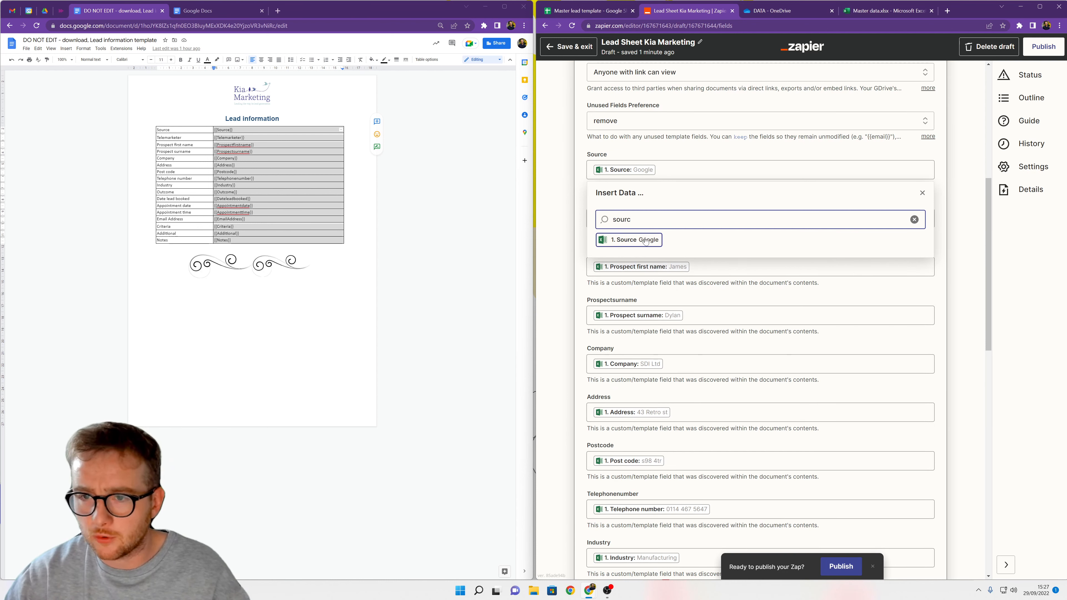
click(634, 240)
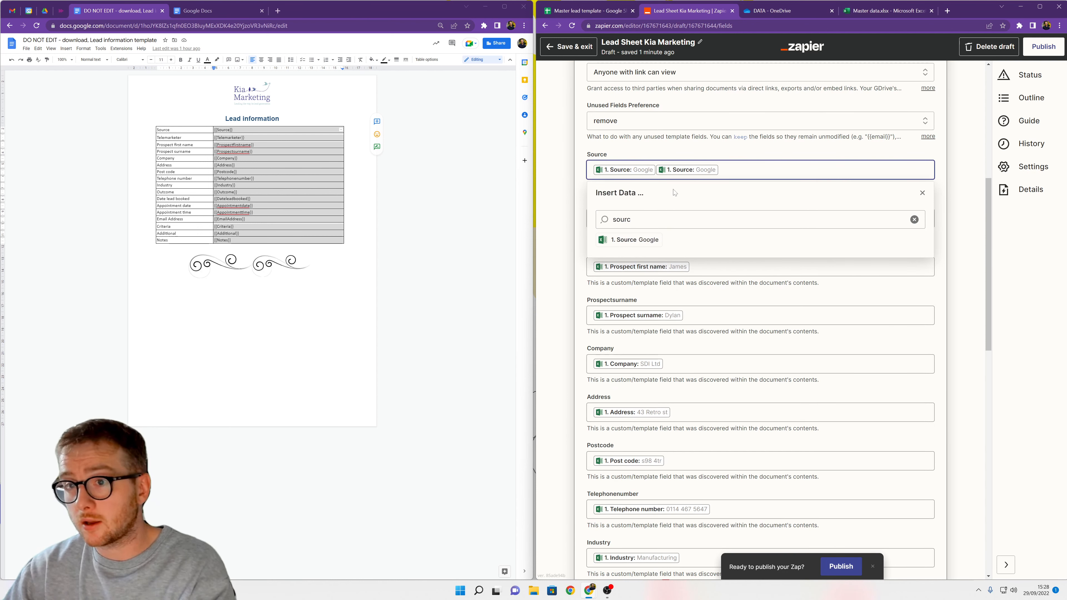
key(BackSpace)
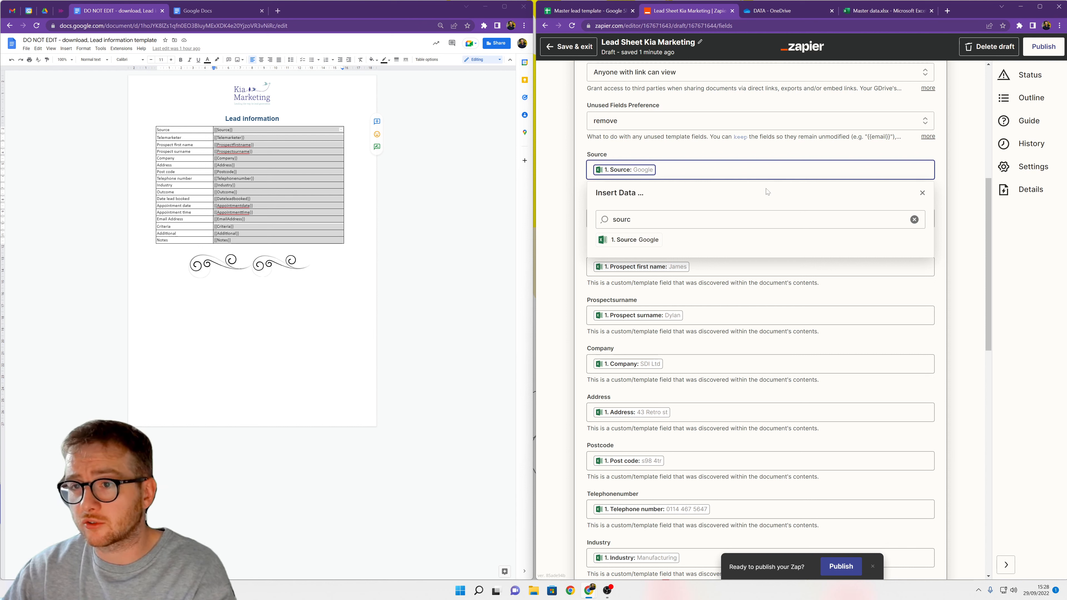
click(972, 227)
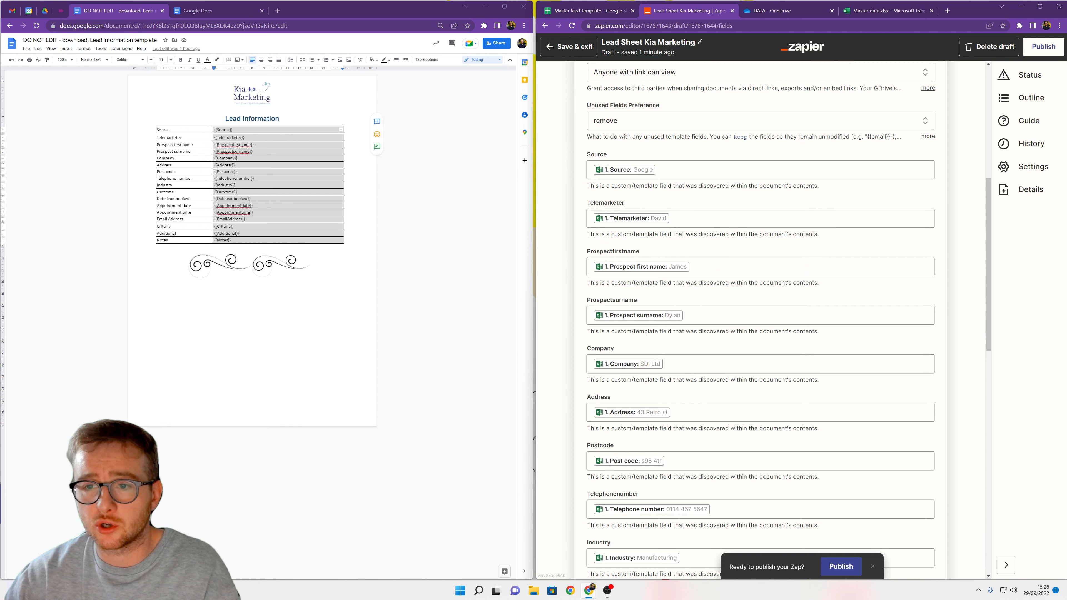
Step: Review the Master data workbook's column headers and the shared DATA folder in OneDrive, then return to the Zap
click(878, 11)
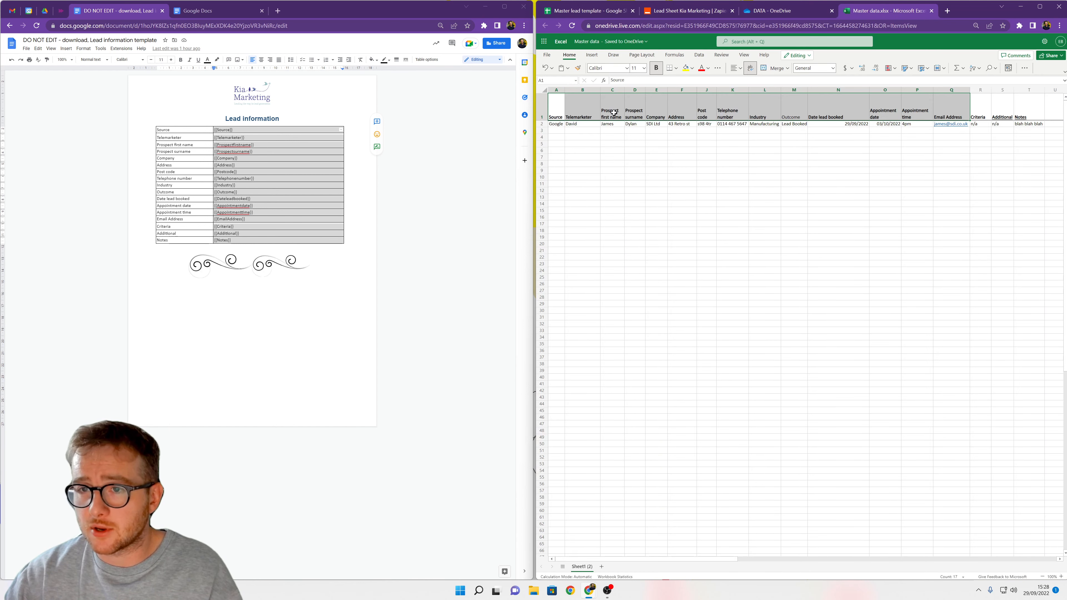
drag(613, 113, 642, 125)
click(782, 11)
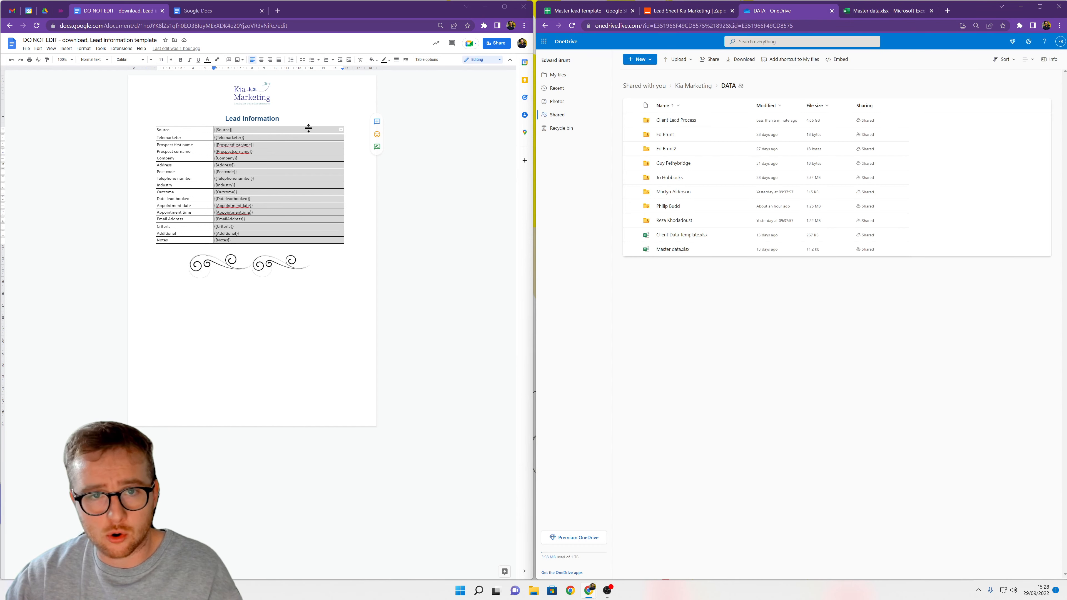
click(689, 11)
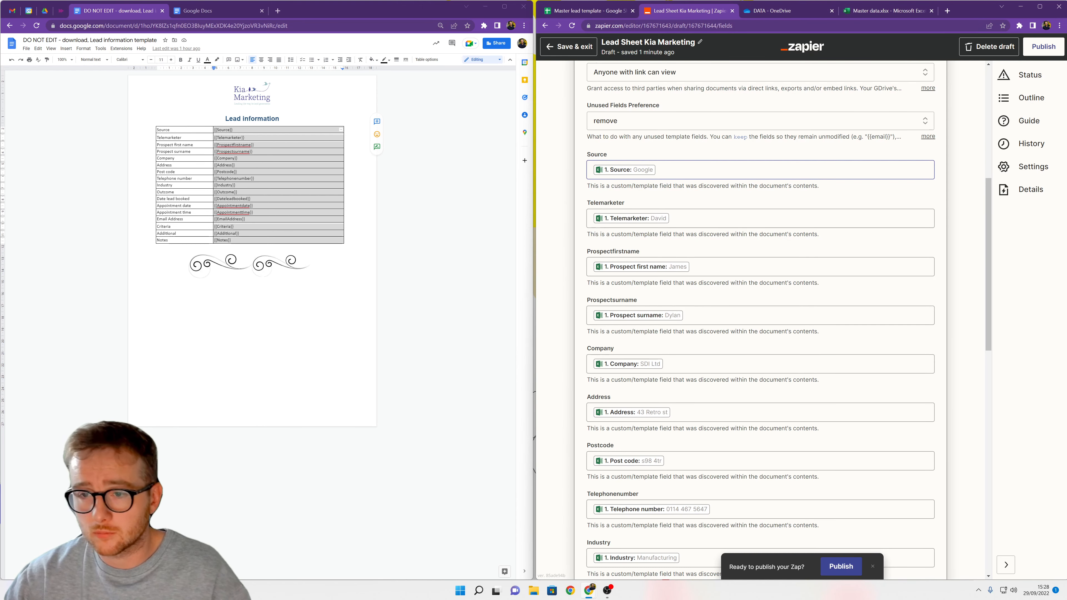
Step: Try adding the free text "type what" after the mapped value in the Source field, then remove it
click(731, 170)
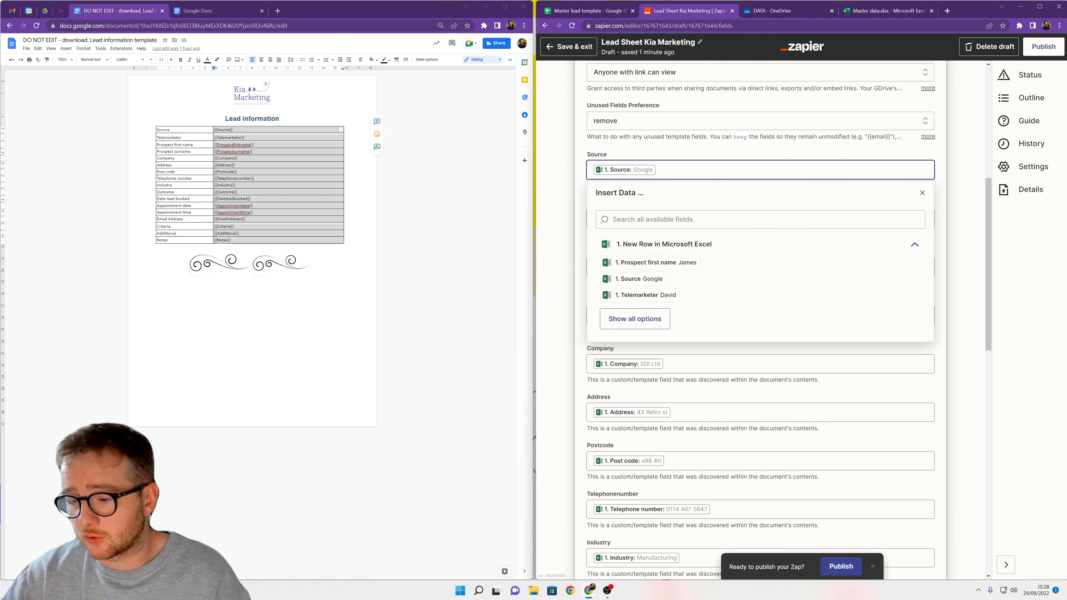
text(type what)
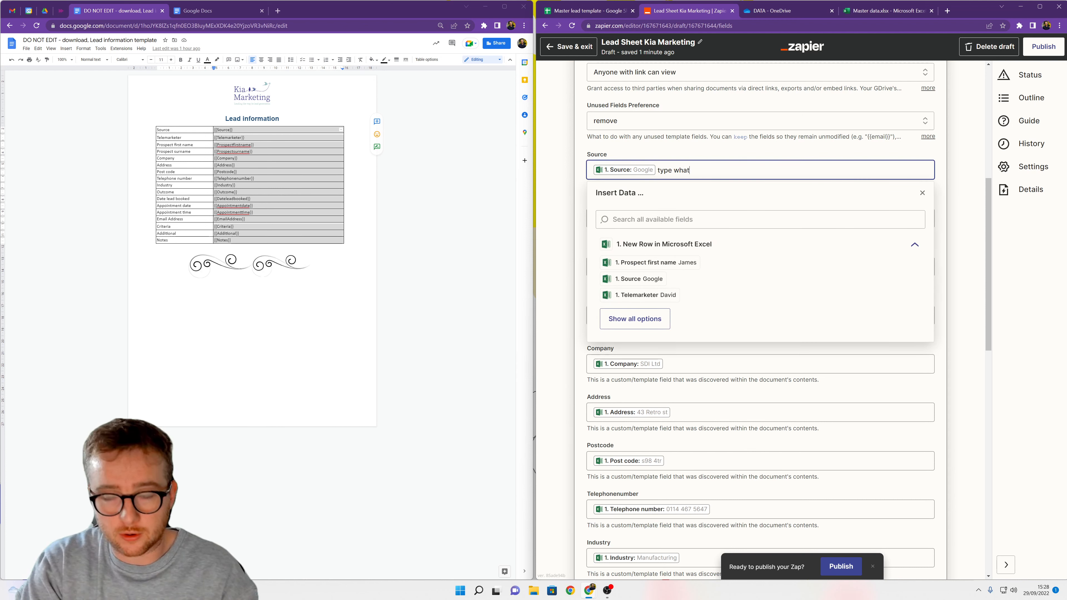
key(BackSpace)
key(BackSpace)
key(BackSpace)
key(BackSpace)
key(BackSpace)
key(BackSpace)
key(BackSpace)
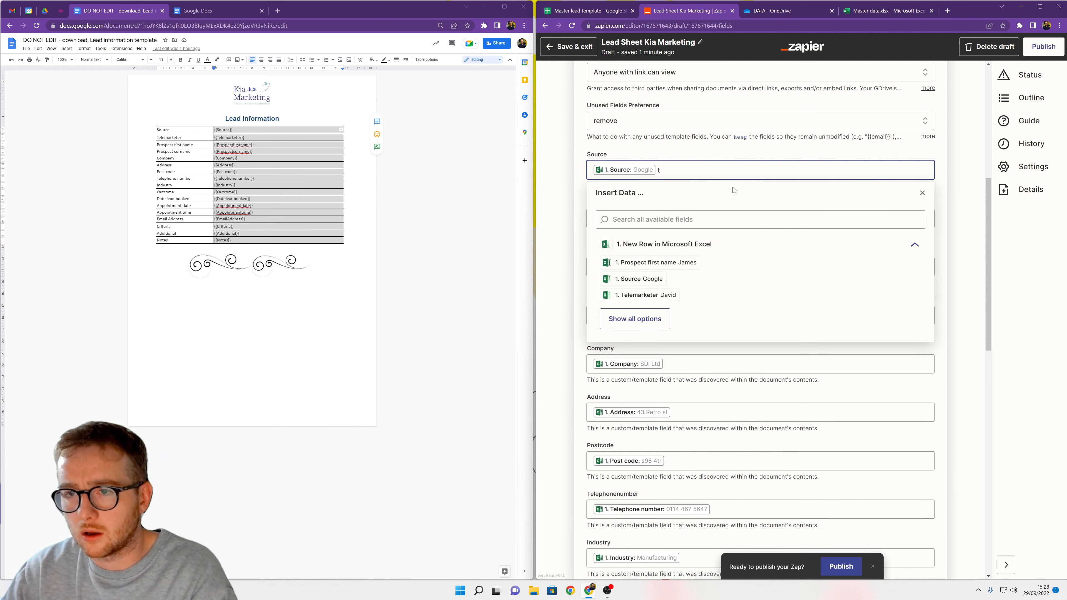
click(971, 197)
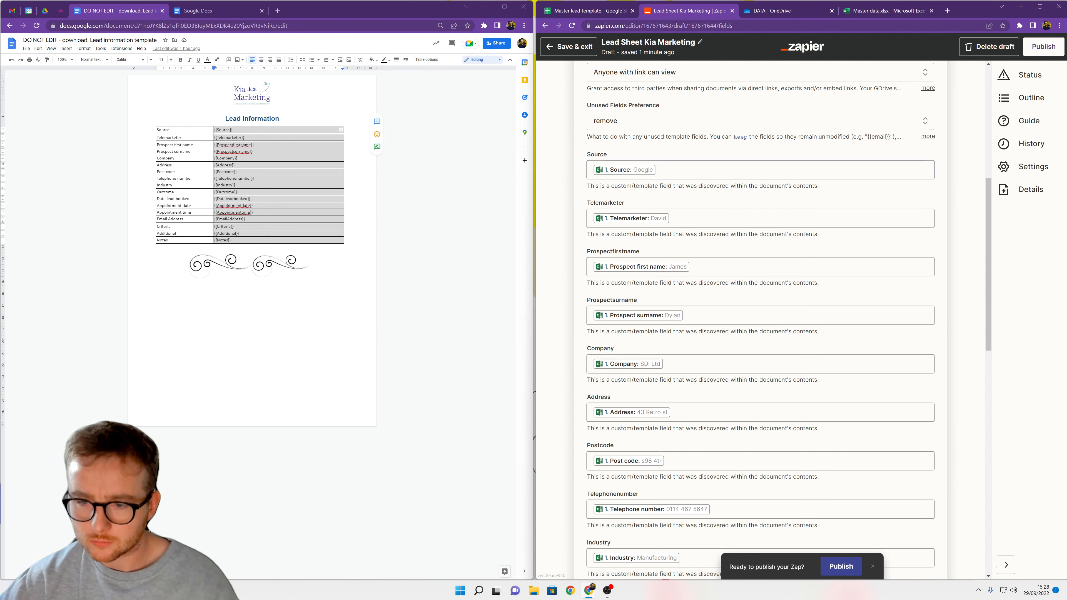
Step: Retest the Create Document from Template action and bring up the Lead sheets folder in Google Drive
scroll(685, 221, down, 4)
scroll(600, 258, down, 10)
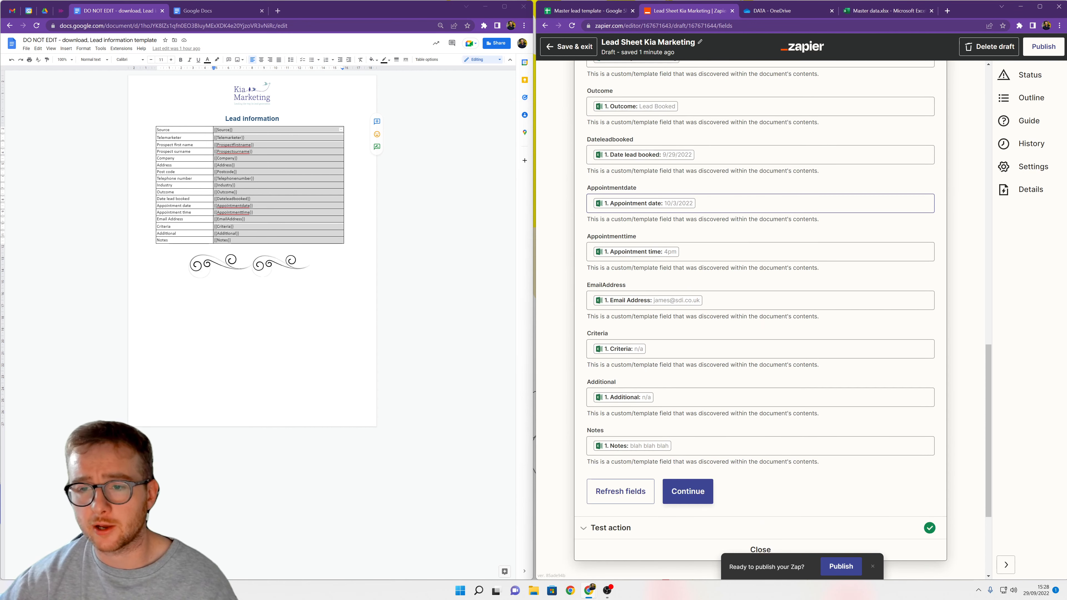
click(664, 328)
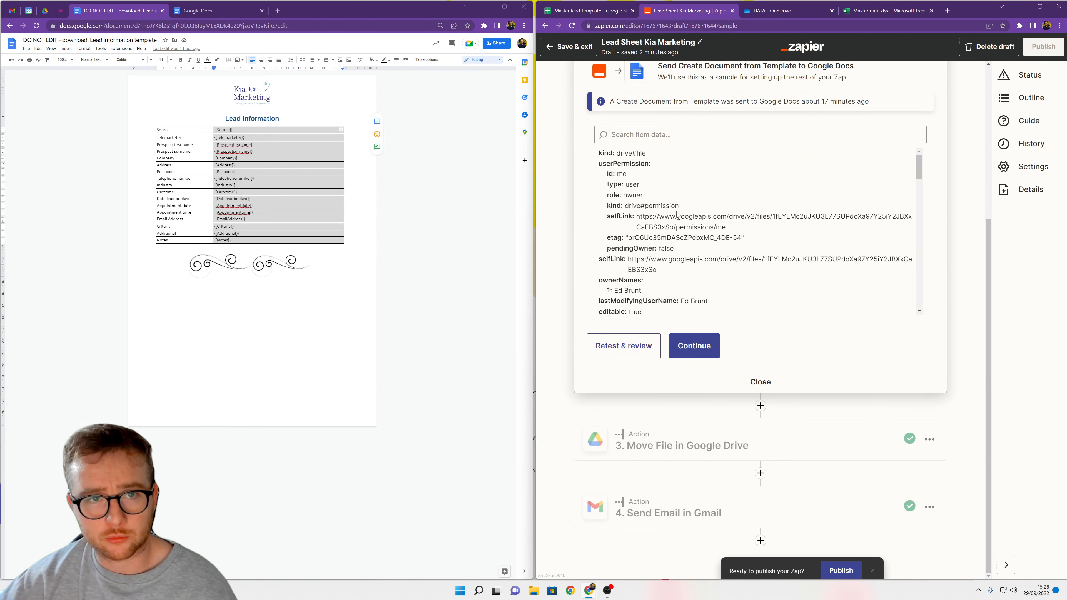
click(638, 347)
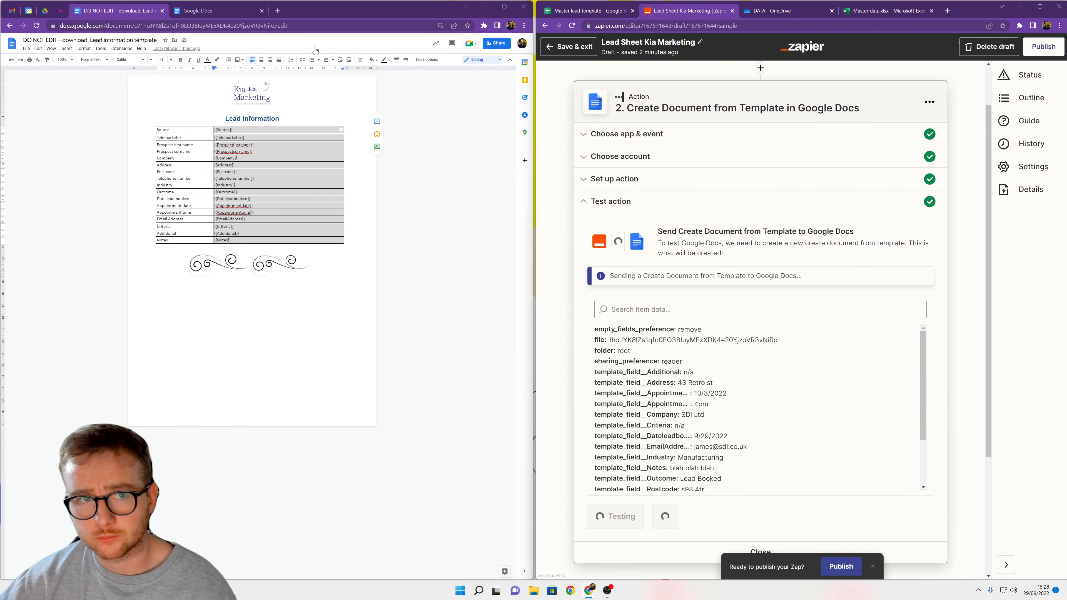
click(45, 10)
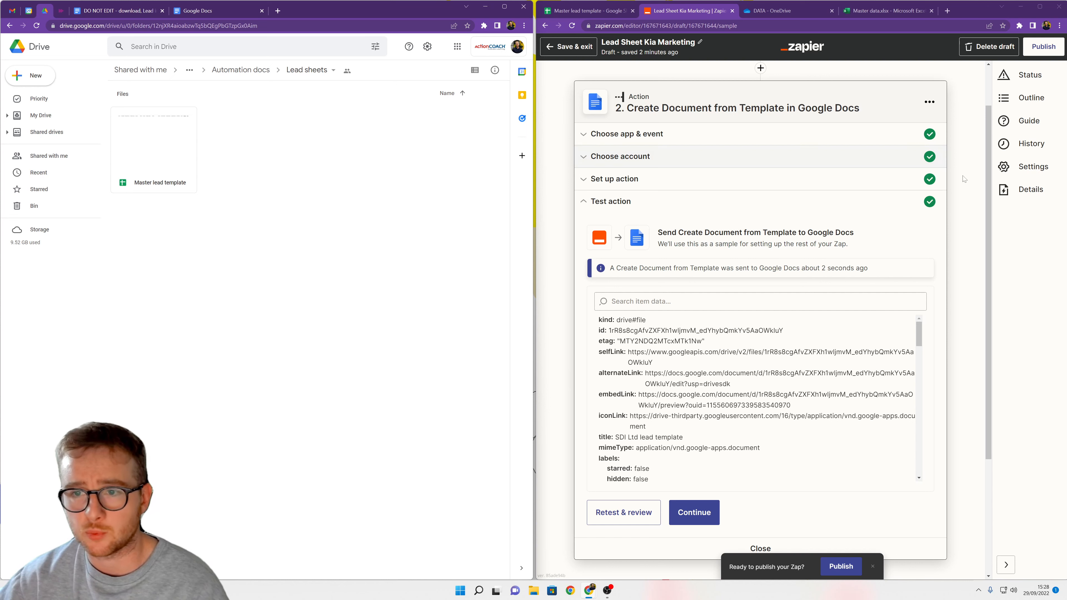
Step: In the Move File in Google Drive action, use the ID from the Create Document from Template step as the File
scroll(969, 186, down, 4)
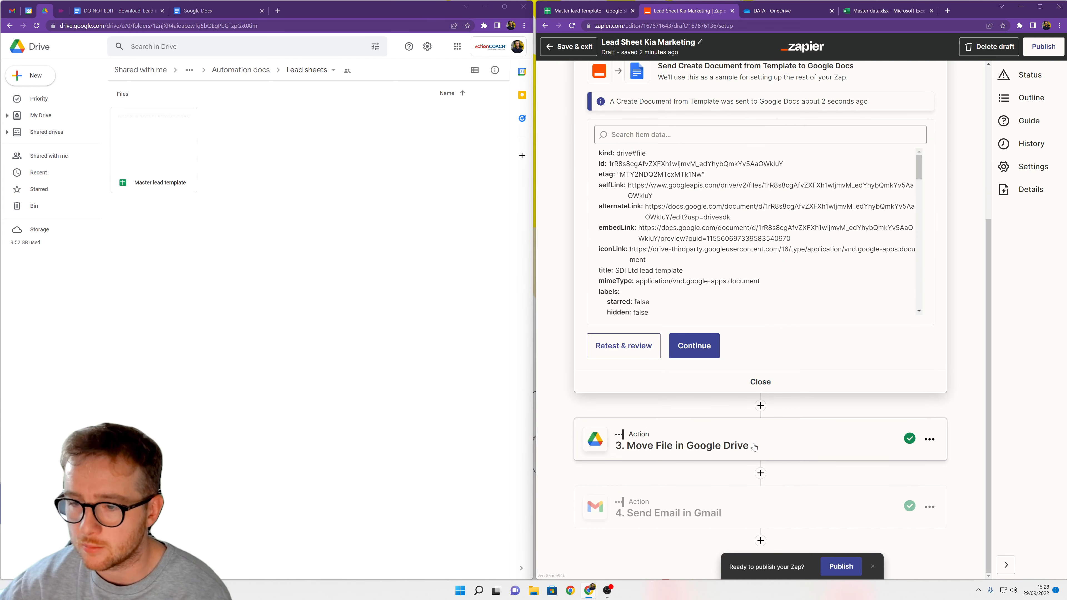
click(706, 445)
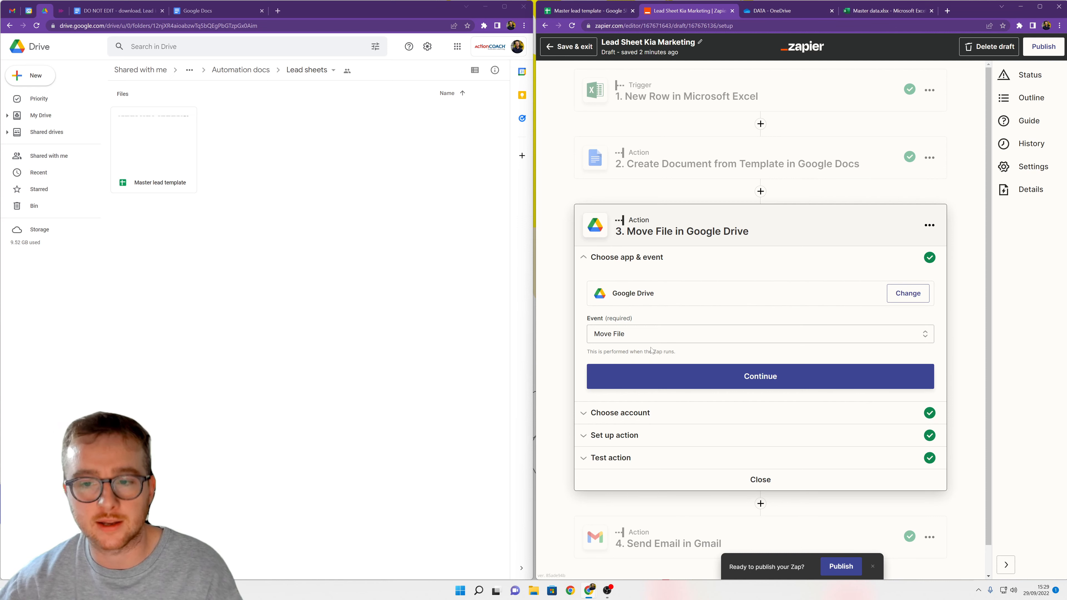
scroll(682, 377, down, 1)
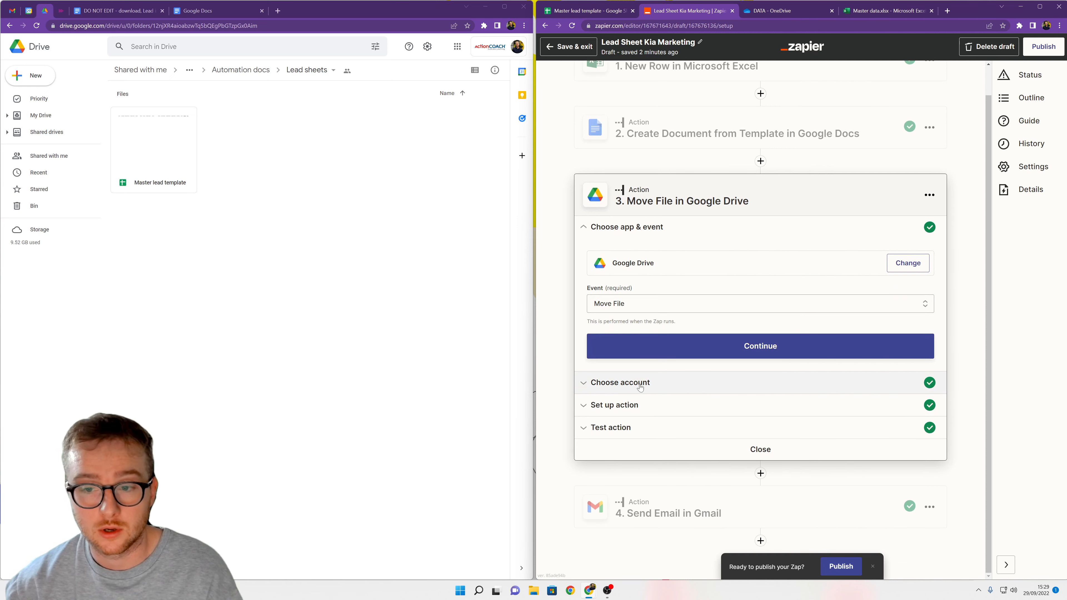
click(622, 405)
click(964, 331)
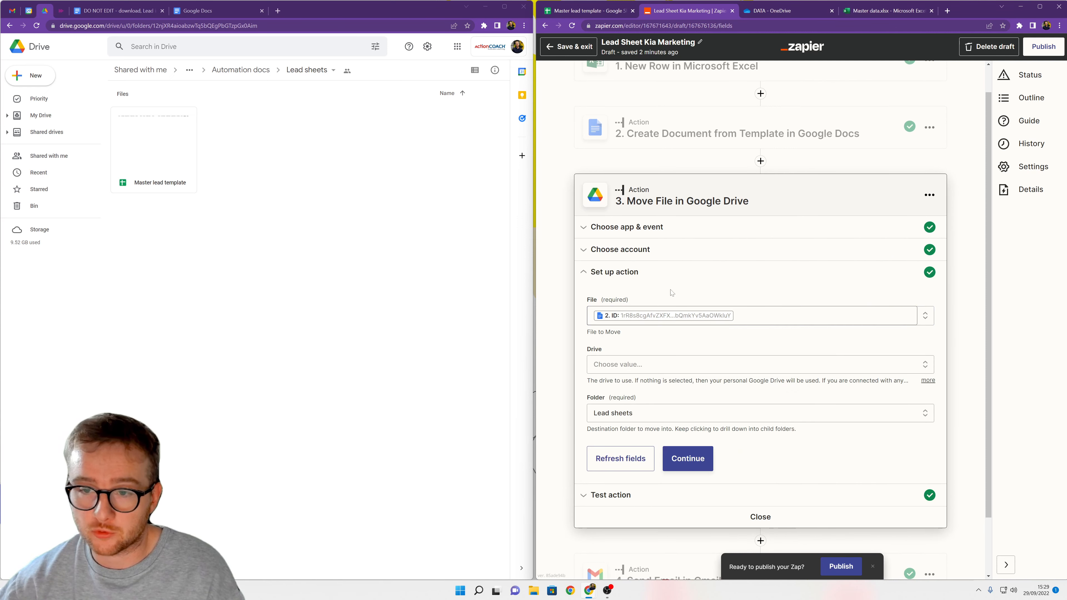
scroll(756, 252, up, 1)
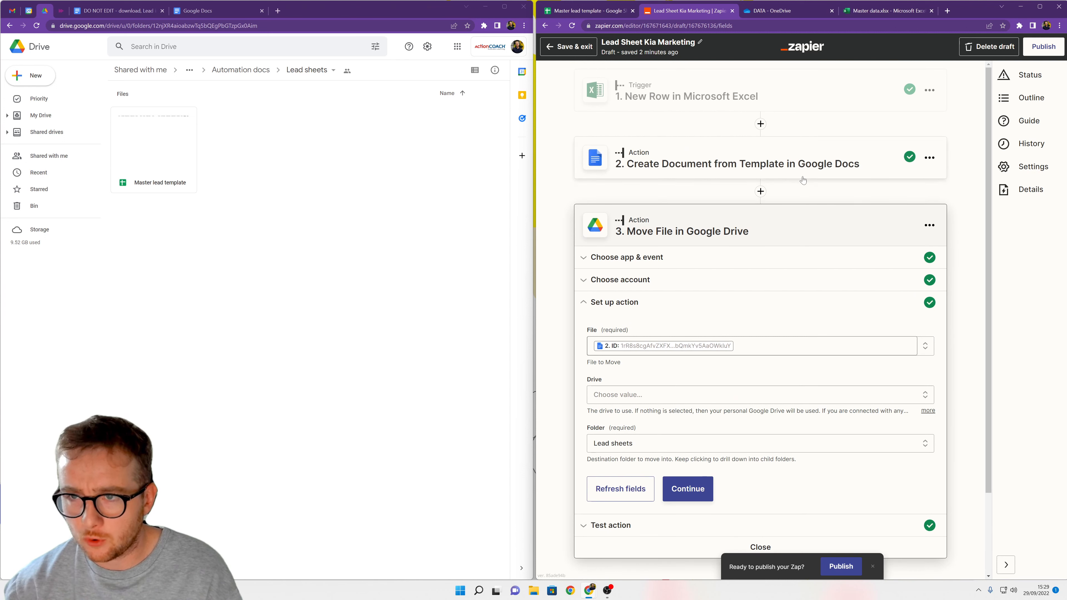
click(925, 345)
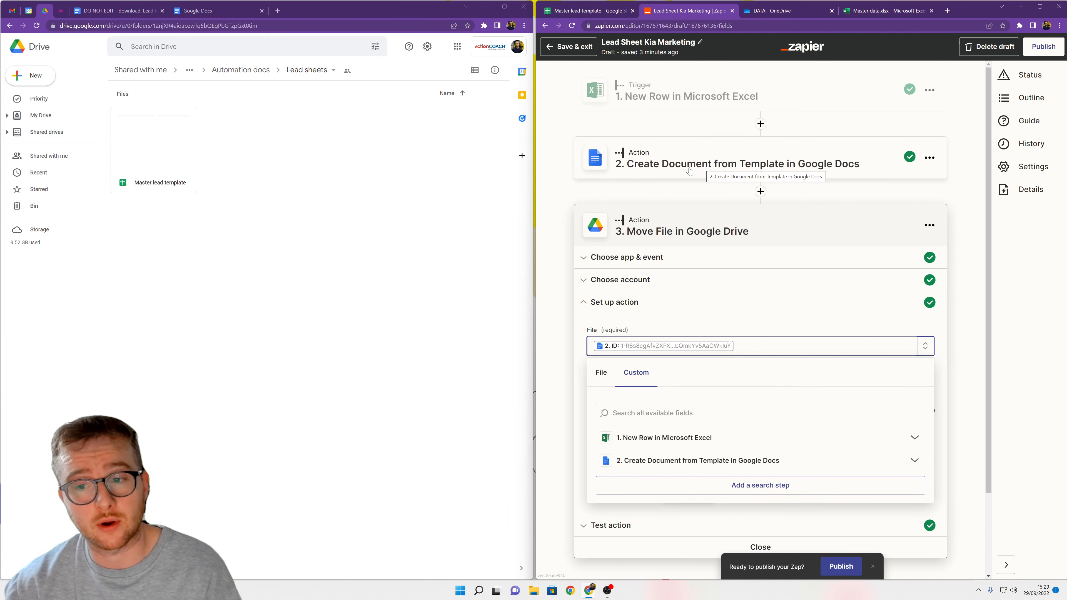
click(643, 461)
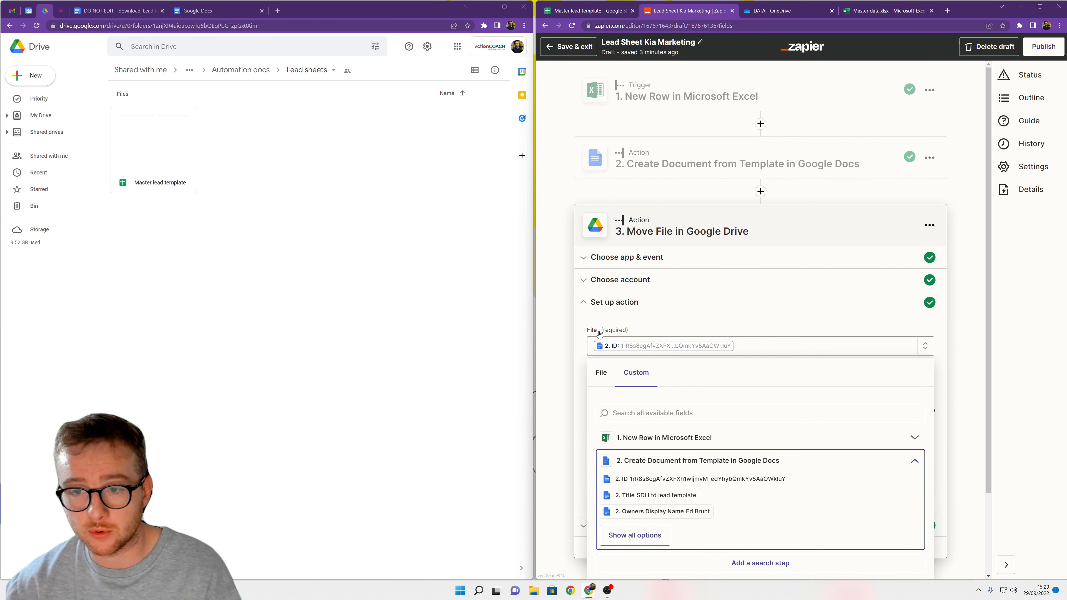
click(672, 479)
scroll(688, 424, down, 2)
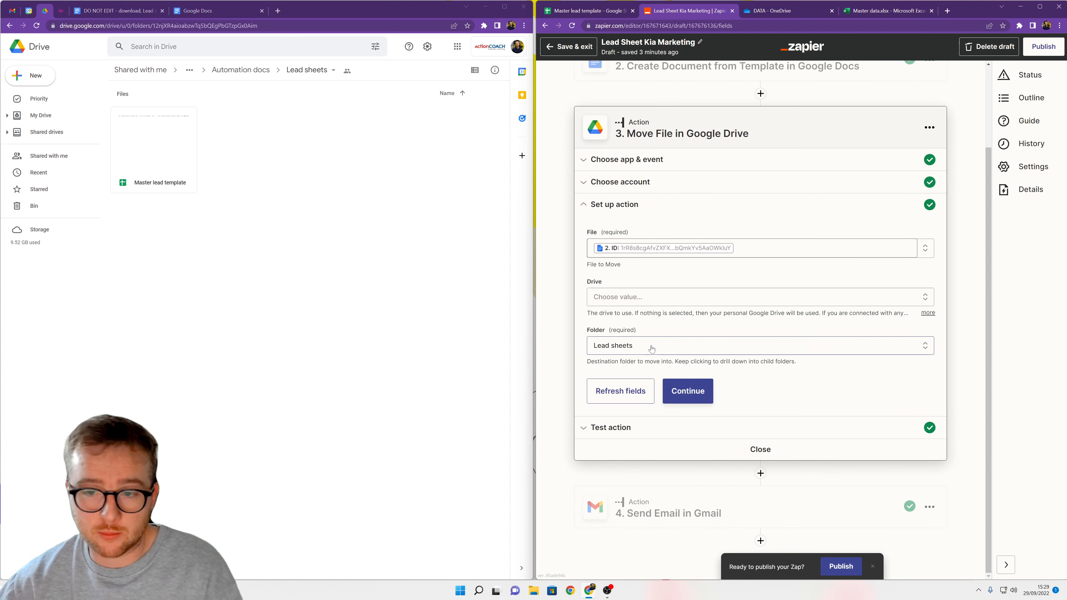
Step: Browse the destination folders available to the Move File action and keep Lead sheets selected
click(633, 348)
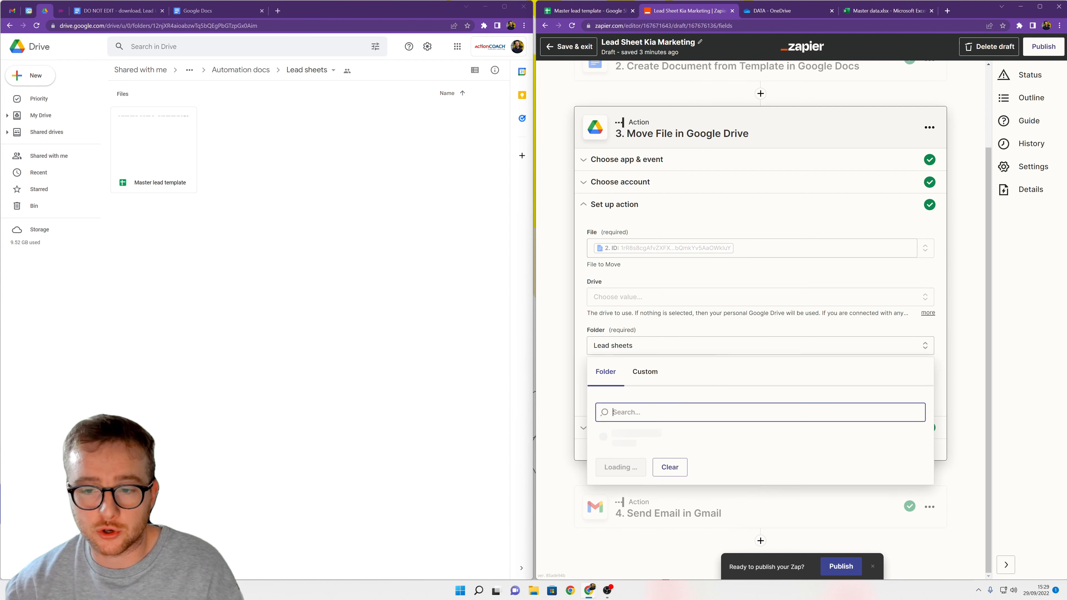
click(572, 339)
click(630, 348)
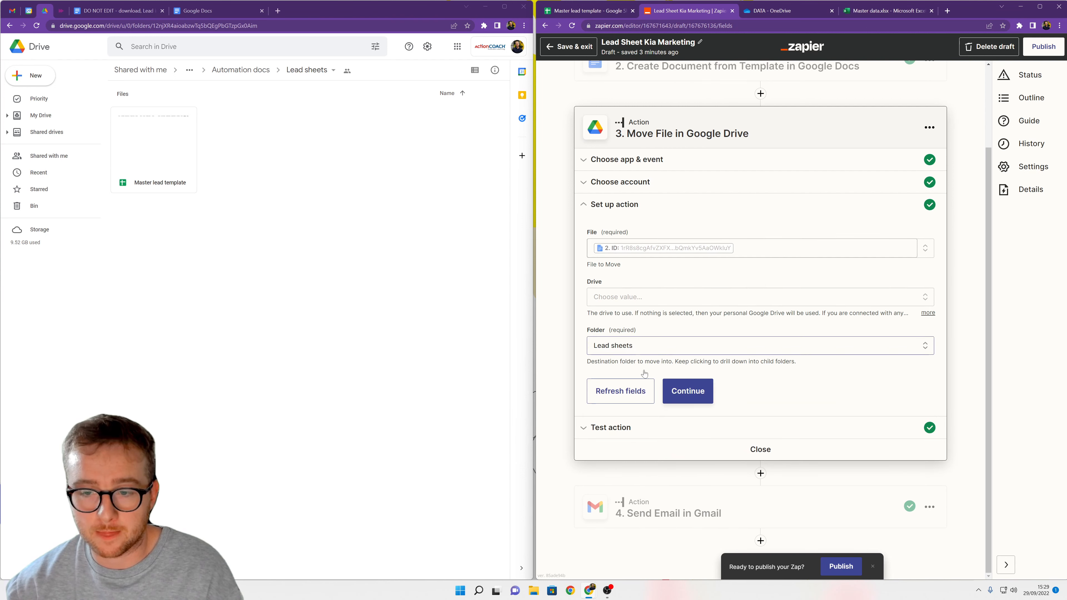
click(635, 439)
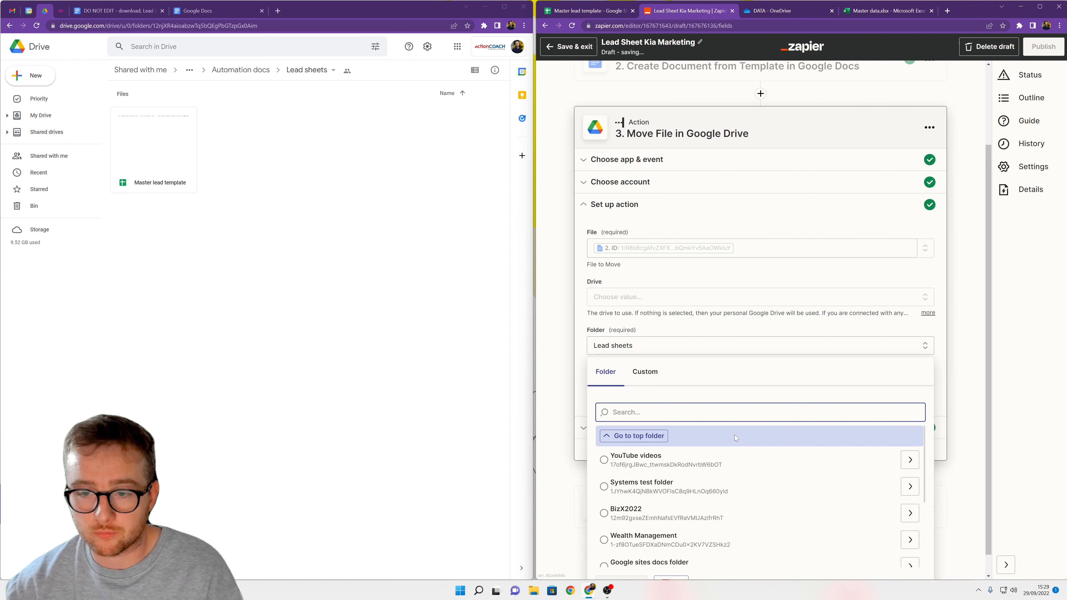
click(702, 358)
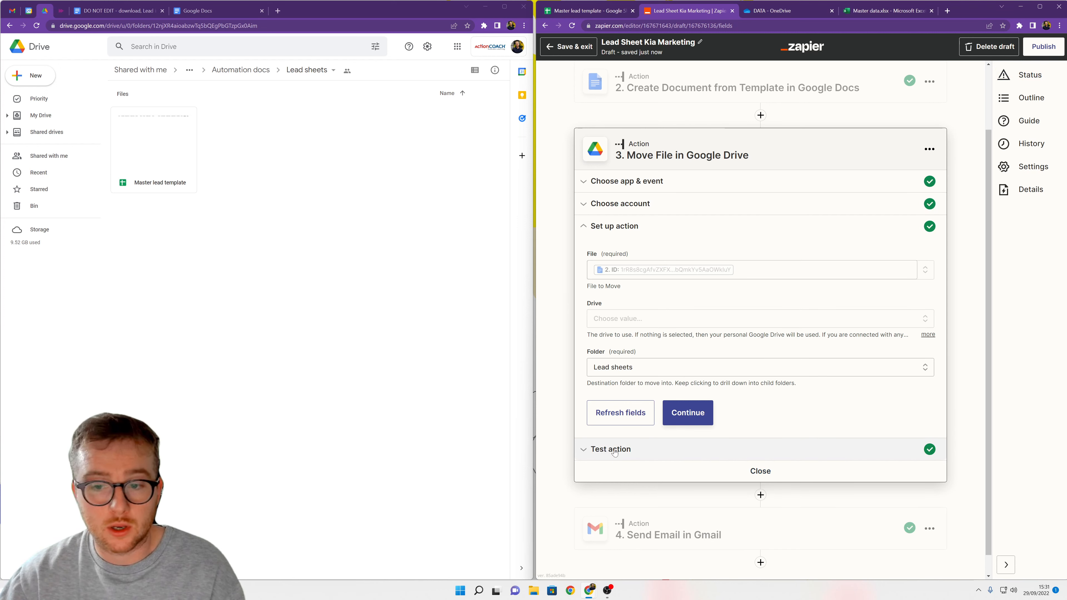
Step: Retest the Move File in Google Drive action with the newly created document
click(614, 452)
scroll(626, 483, down, 2)
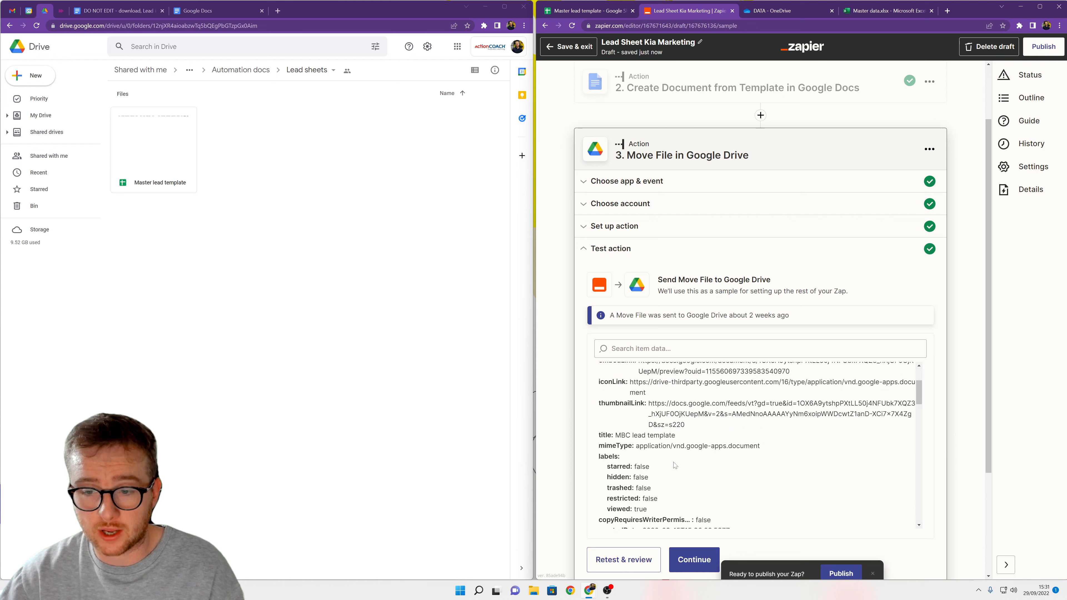
click(628, 559)
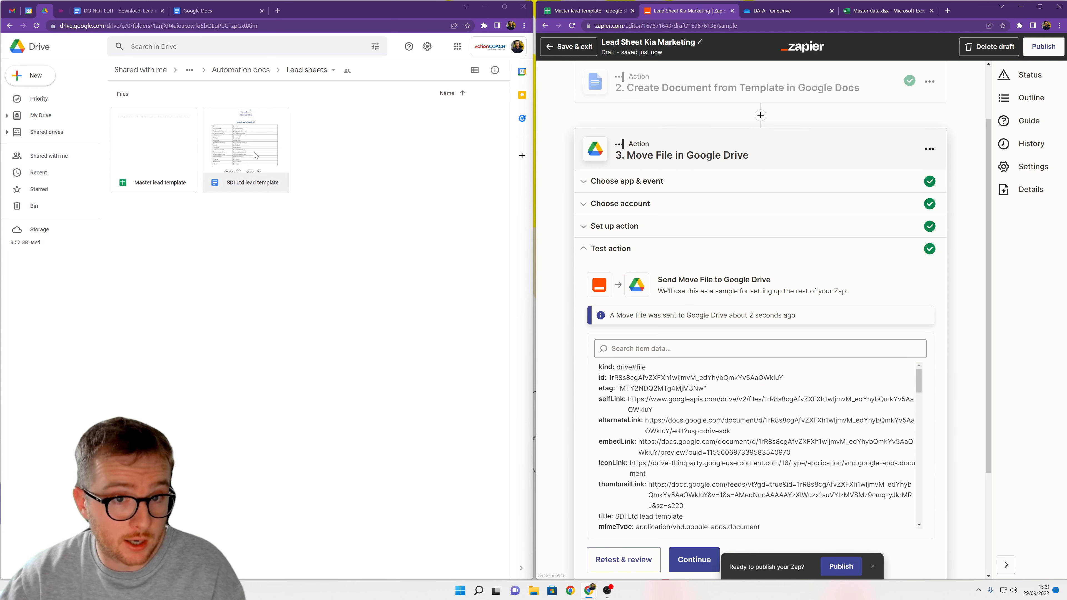
Step: Open the SDI Ltd lead template document and compare it with the placeholder template and row 2 of the Master data workbook
double_click(240, 169)
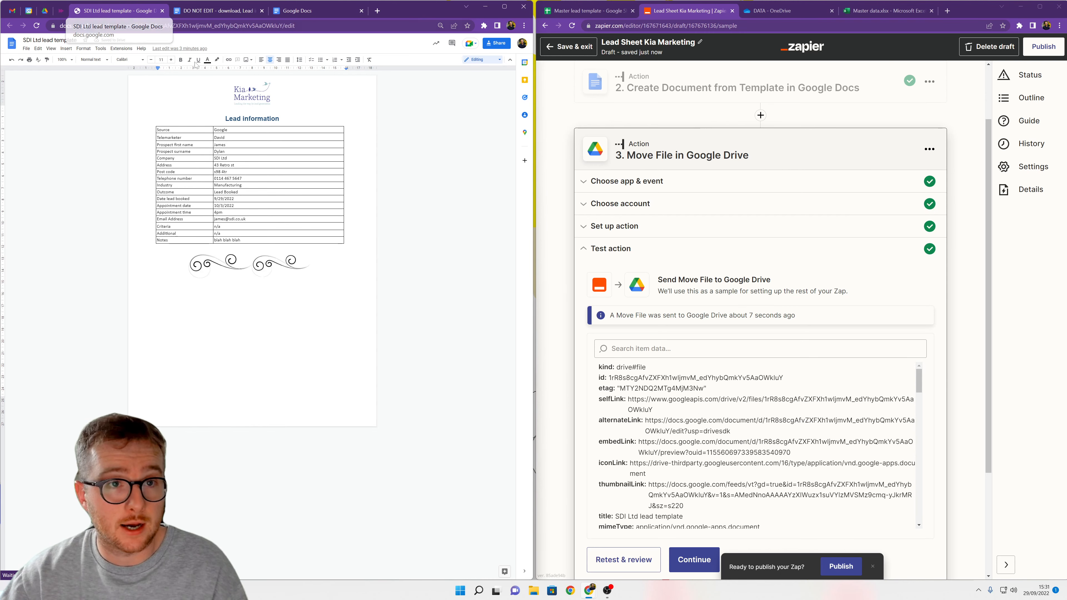
click(210, 11)
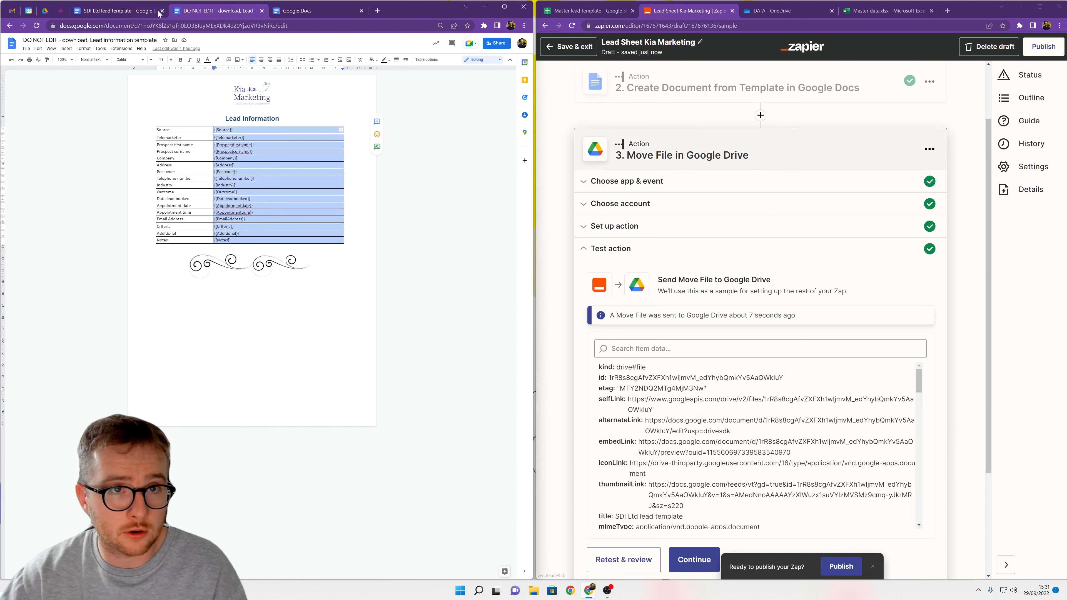
click(126, 11)
click(874, 11)
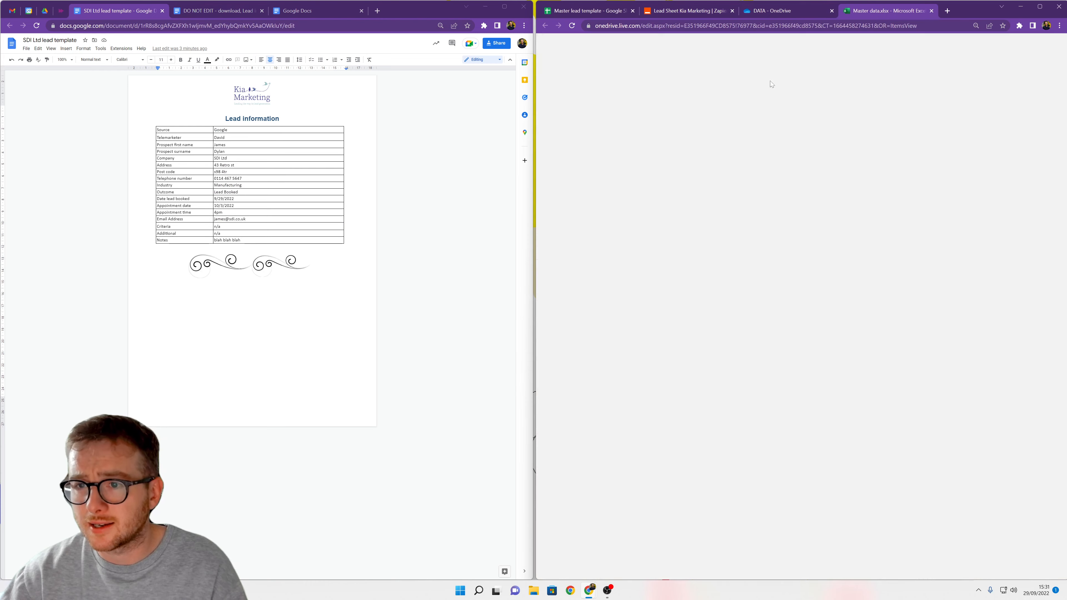
drag(556, 124, 1028, 124)
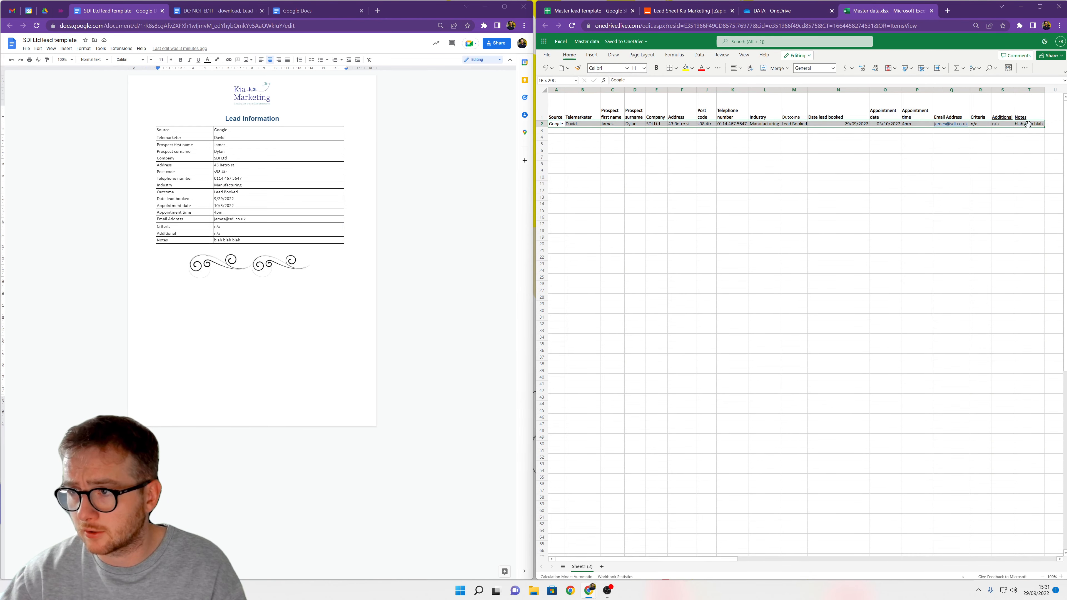
click(689, 11)
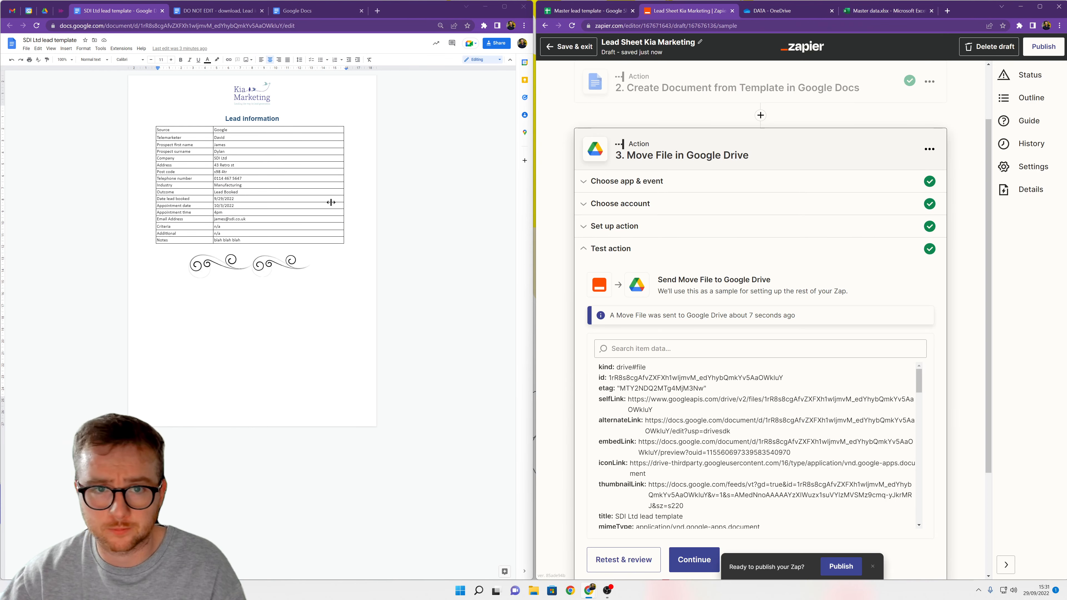
Step: Show the Lead sheets folder in Drive again, then open the Send Email in Gmail action's setup fields for review
click(46, 10)
scroll(760, 379, down, 3)
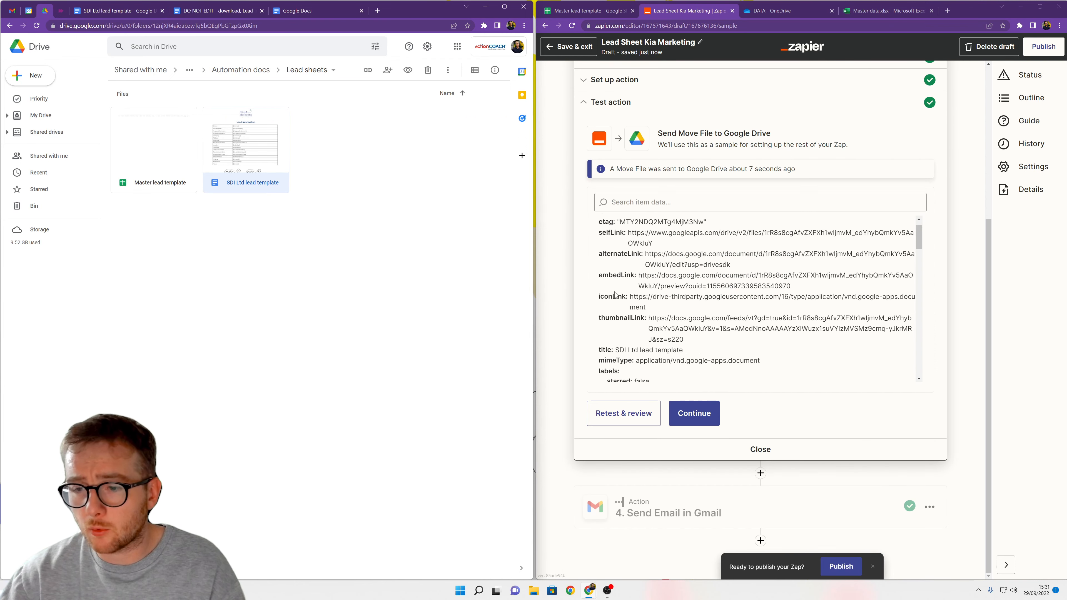
scroll(756, 295, down, 3)
click(745, 483)
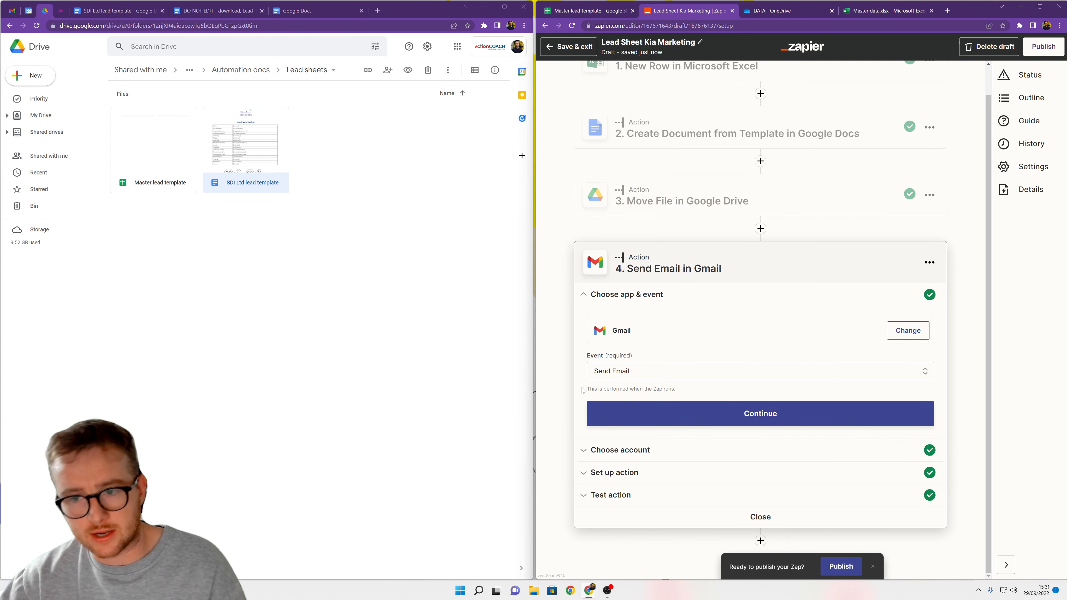
click(652, 473)
scroll(963, 379, down, 4)
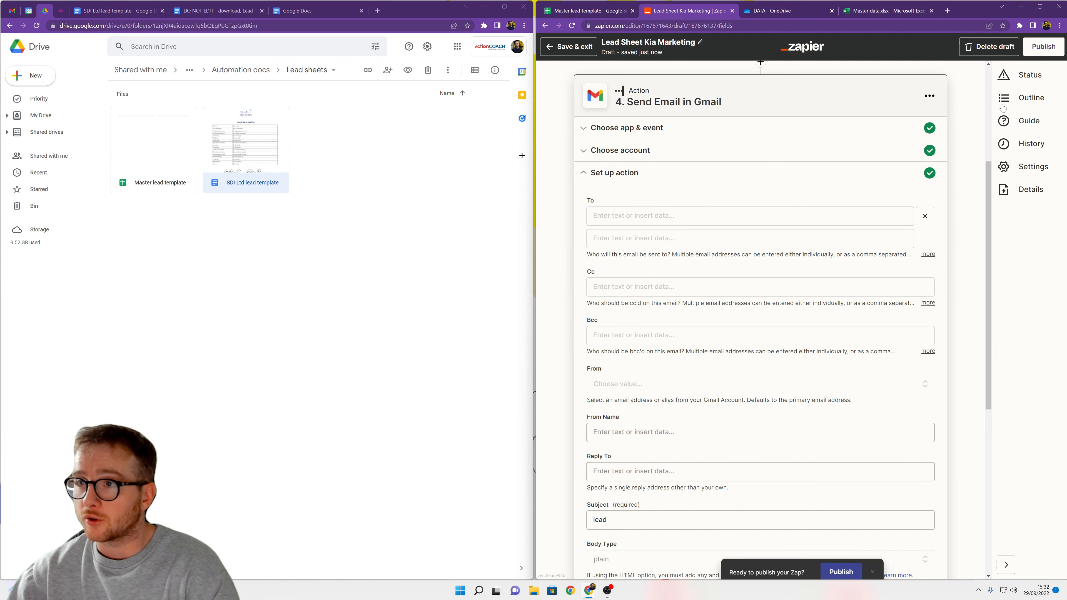
Step: Show row 2 of the Master data workbook again, checking the empty column after Notes
click(887, 11)
click(1057, 123)
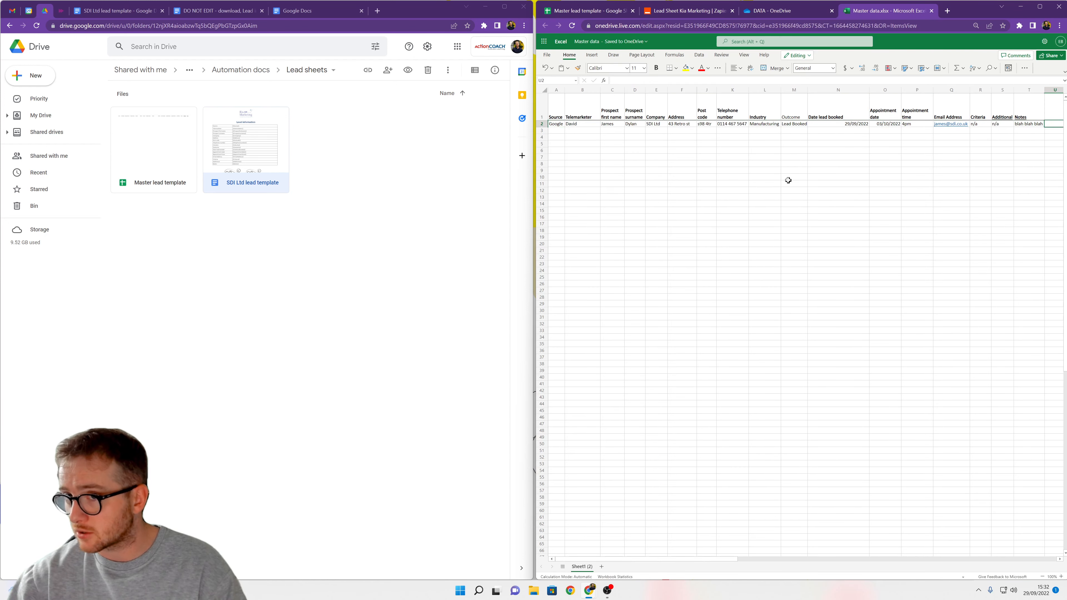
click(1048, 112)
click(1055, 124)
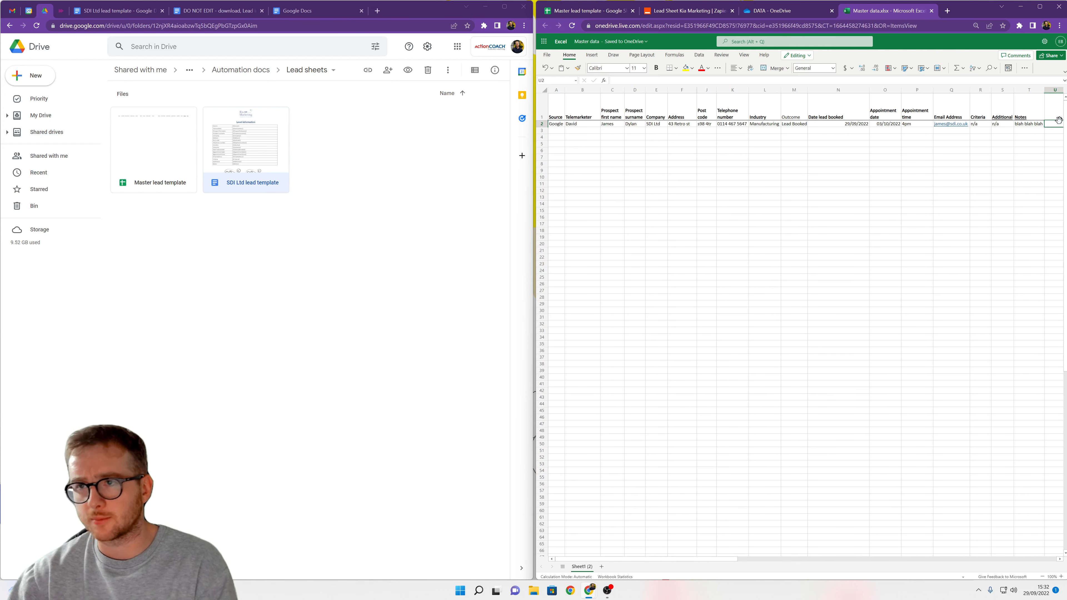
Step: Try the Excel row's Email Address field as the Send Email in Gmail recipient, and remove that recipient entry again
click(703, 19)
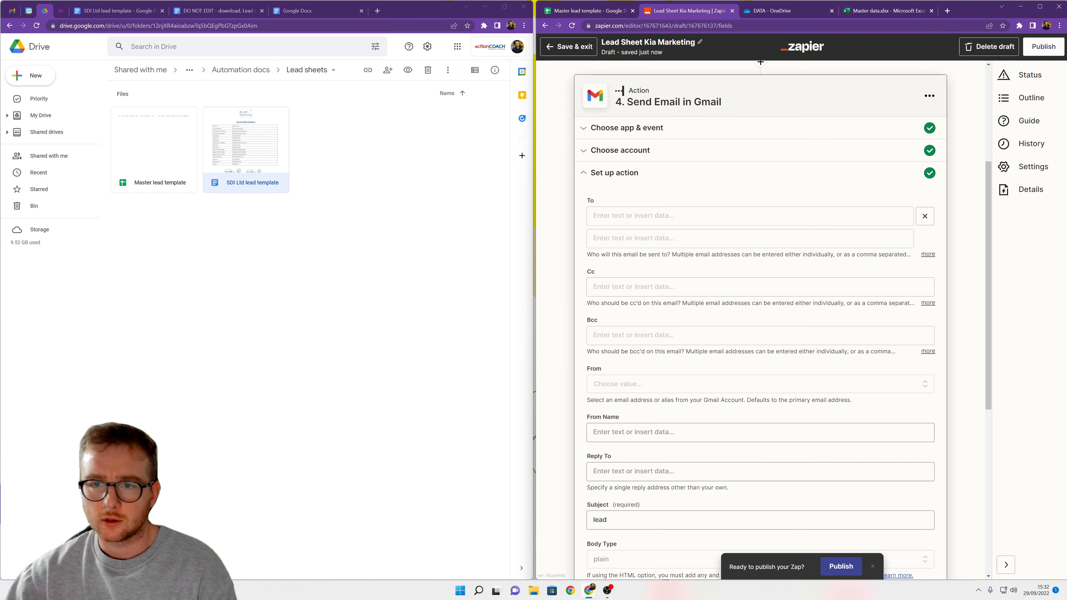
click(750, 215)
click(703, 295)
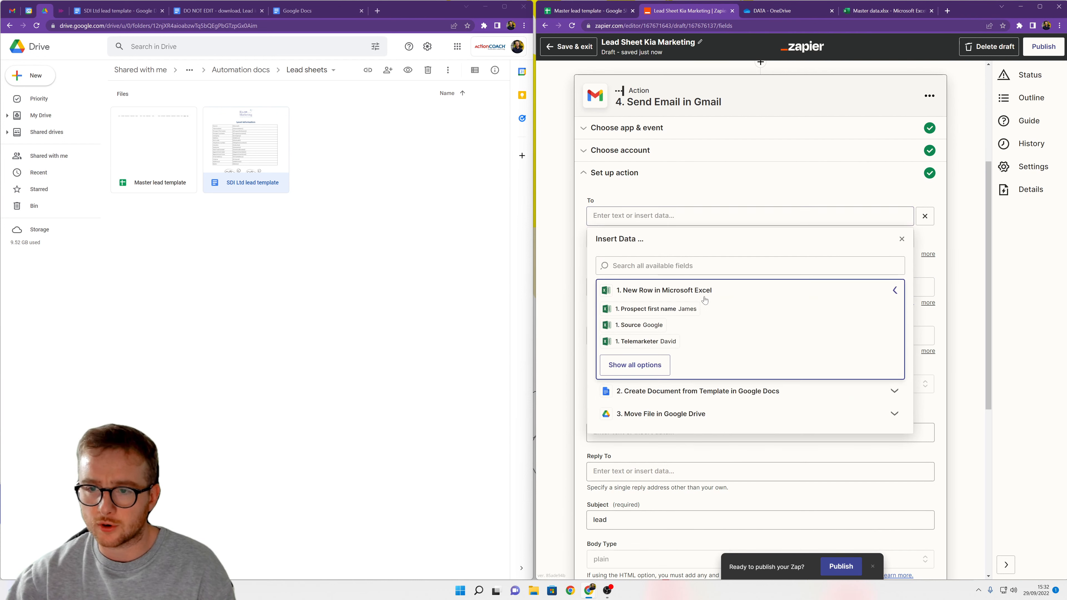
click(666, 363)
scroll(757, 353, down, 3)
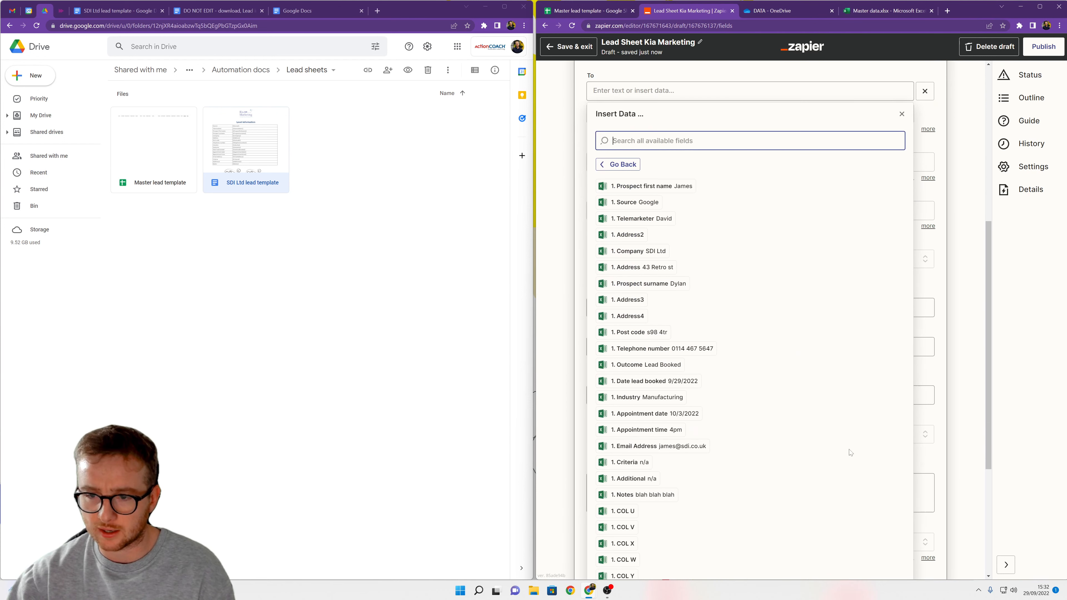
scroll(850, 452, down, 3)
click(655, 320)
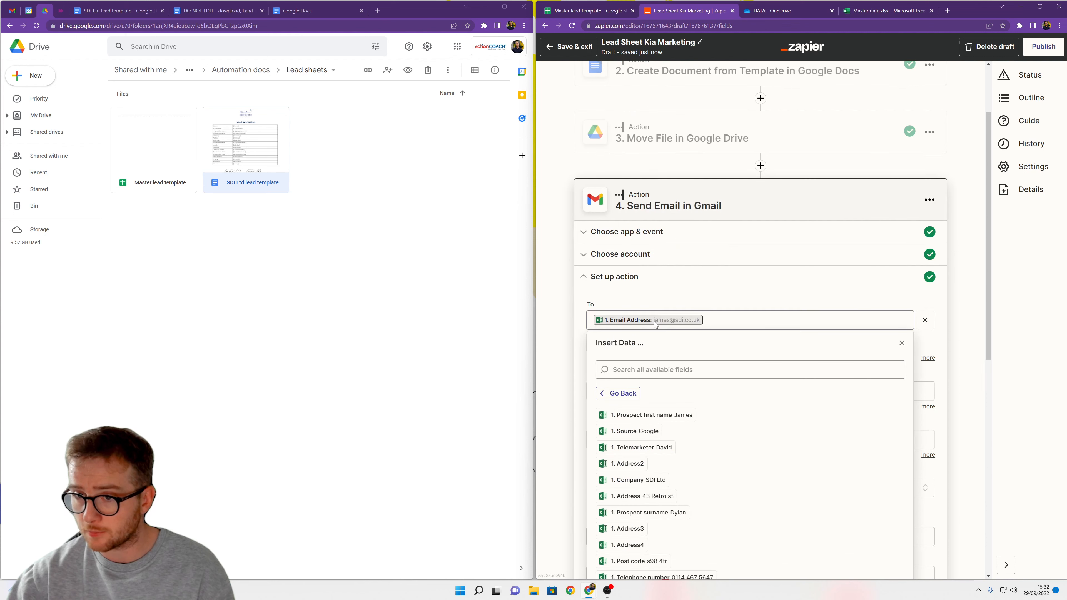
click(967, 227)
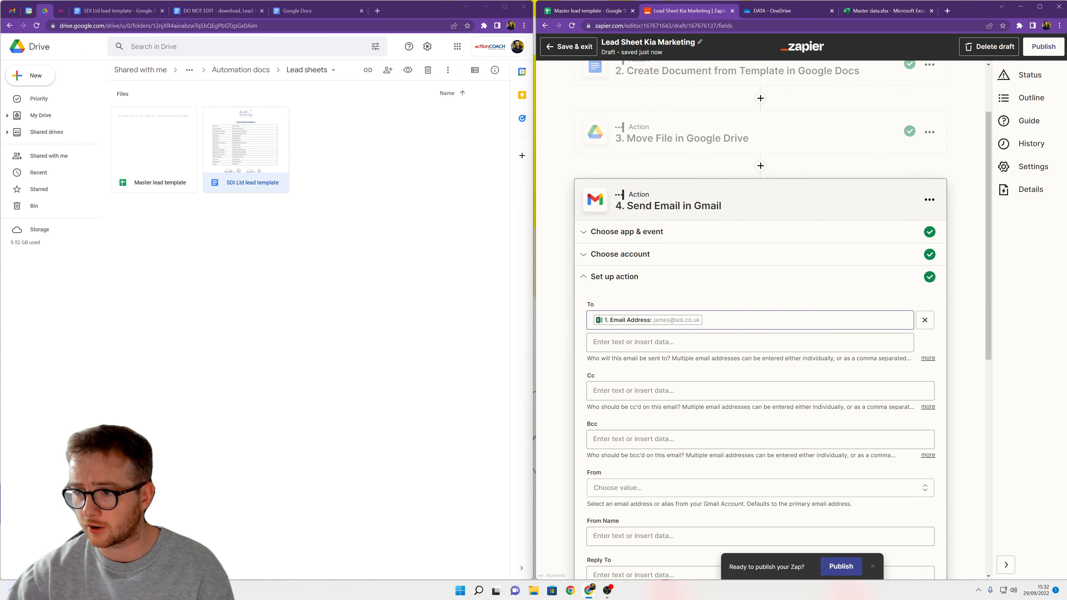
click(924, 320)
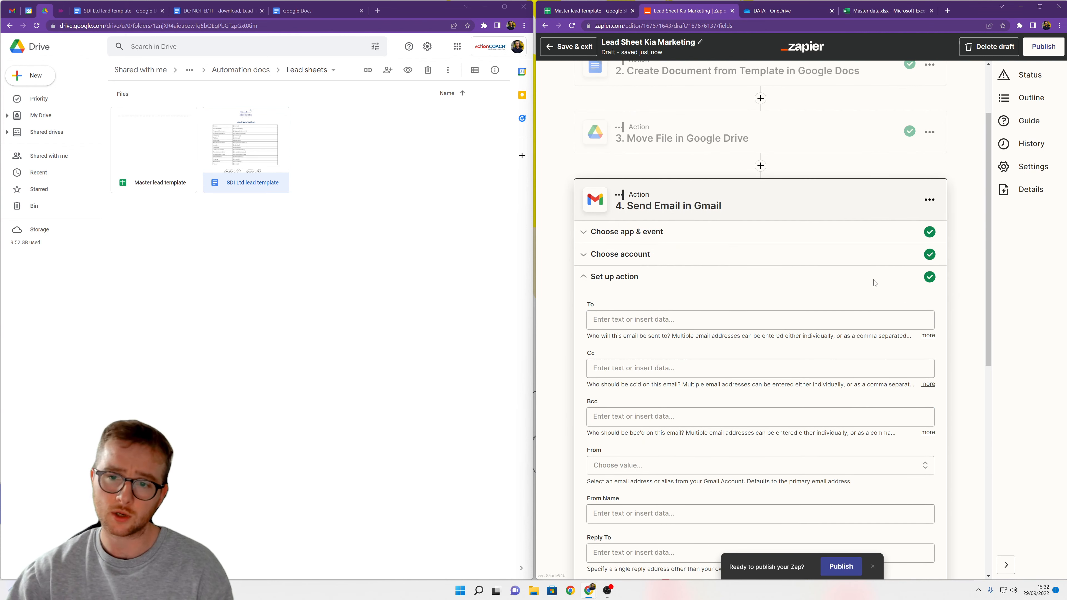
Step: Review the Gmail action's recipient, sender, subject, body and attachment fields
scroll(875, 283, down, 4)
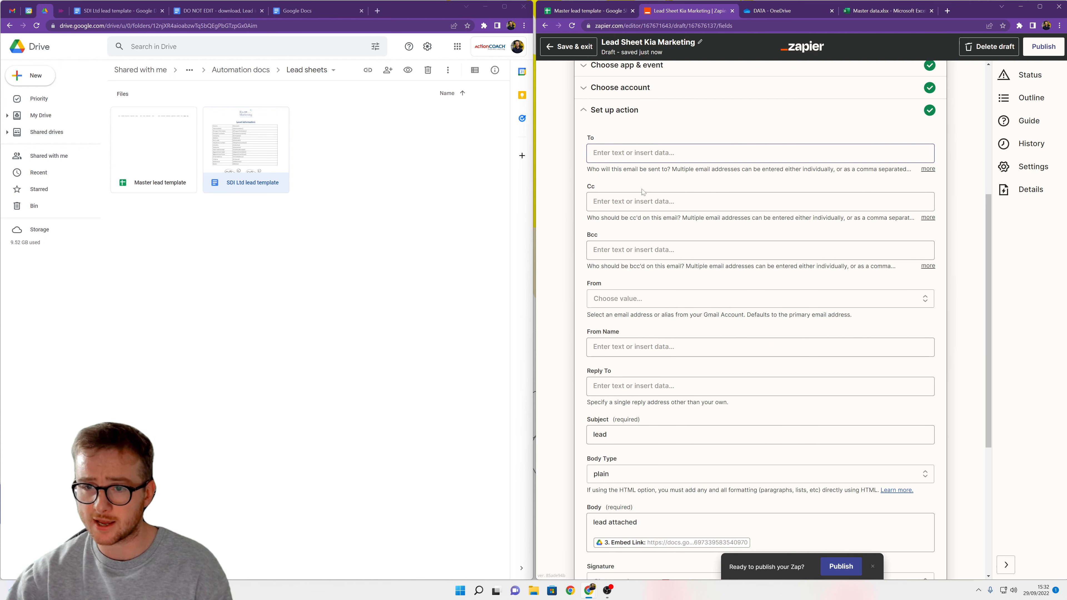
scroll(642, 192, down, 2)
click(623, 350)
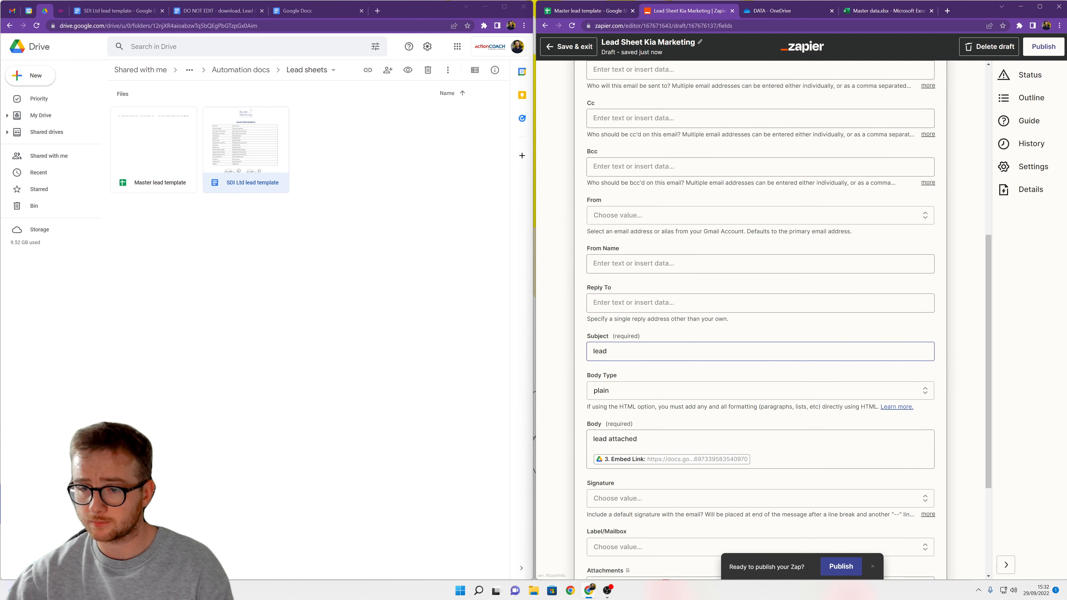
scroll(760, 319, down, 3)
scroll(761, 319, up, 2)
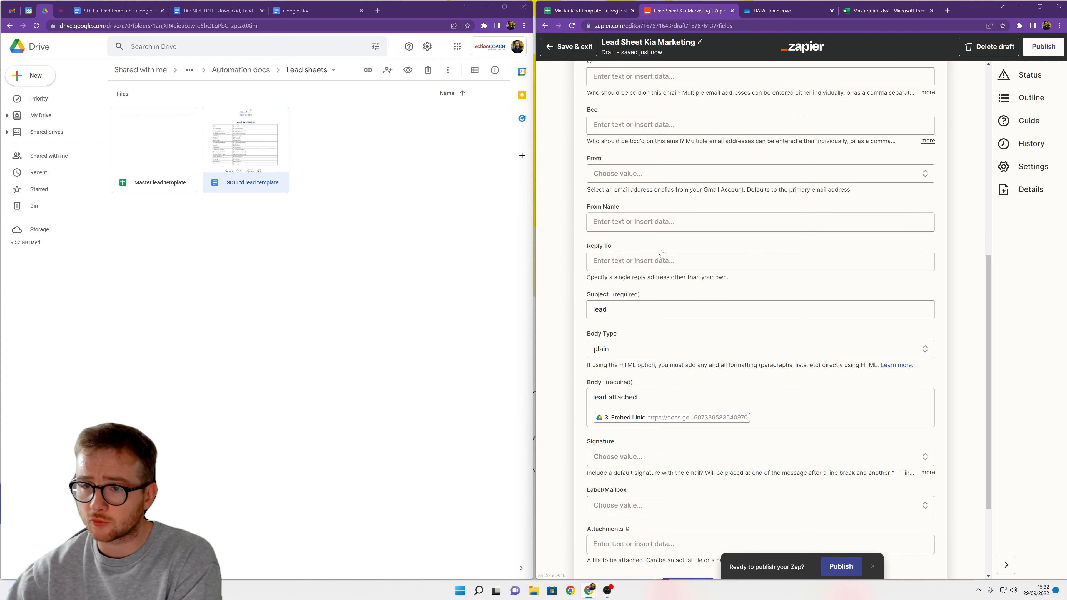
scroll(649, 276, up, 2)
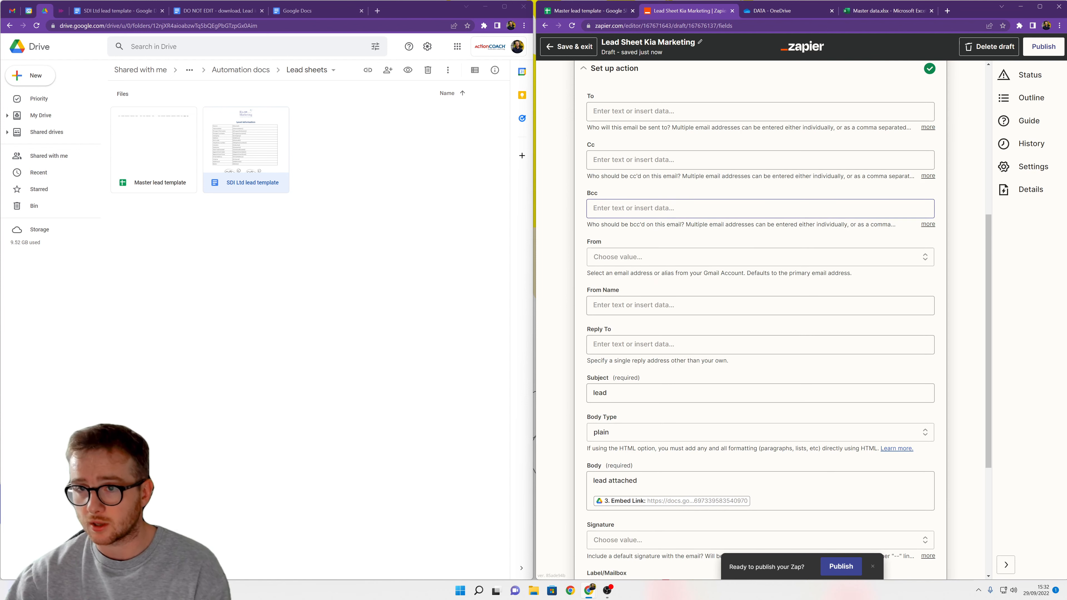
scroll(756, 294, down, 2)
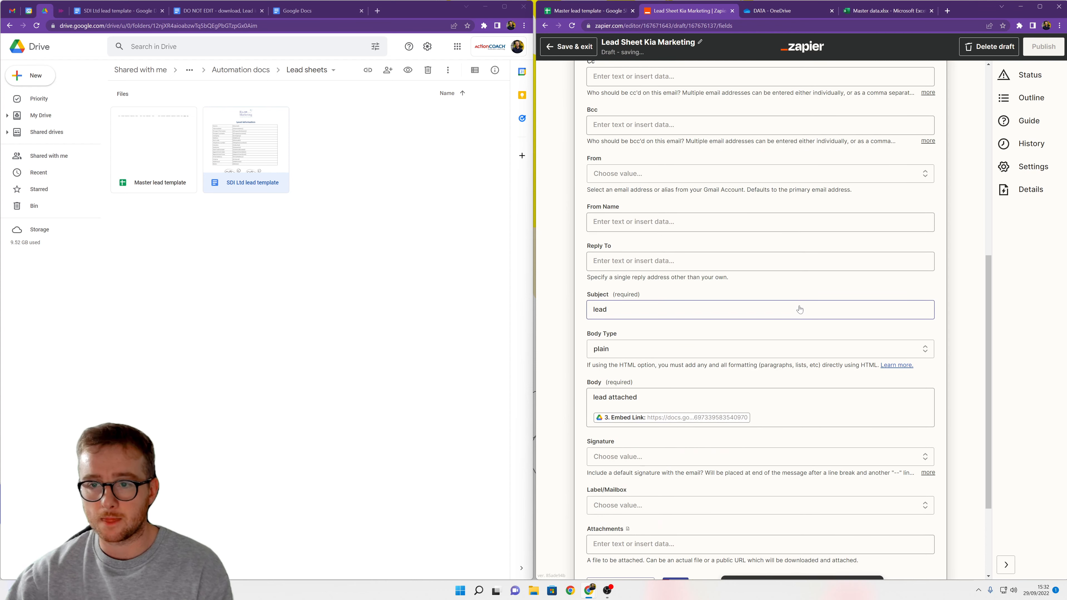
scroll(799, 309, up, 2)
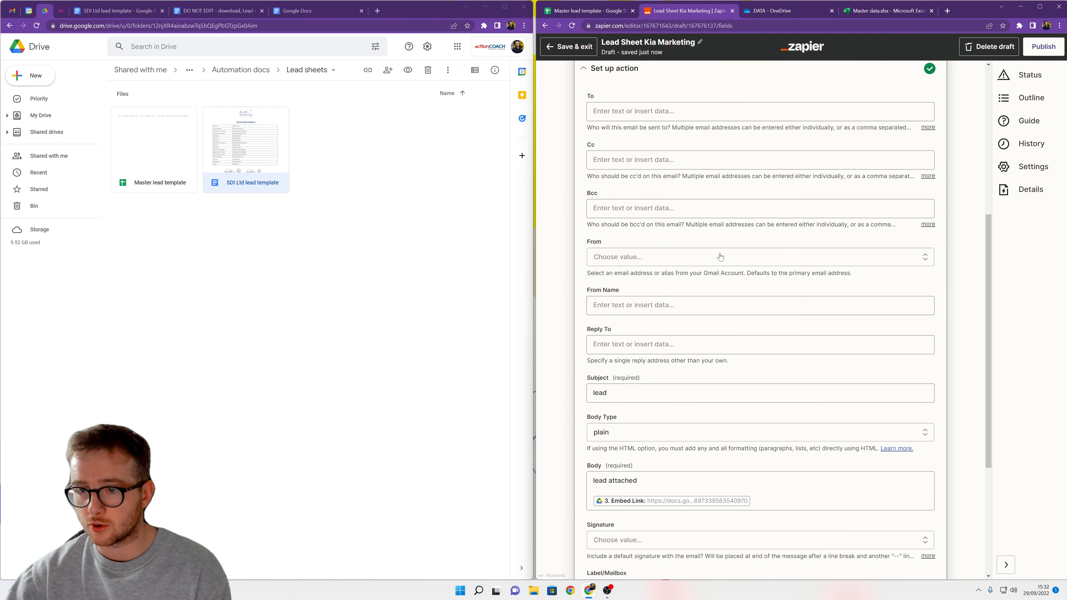
scroll(720, 257, down, 3)
scroll(720, 256, down, 2)
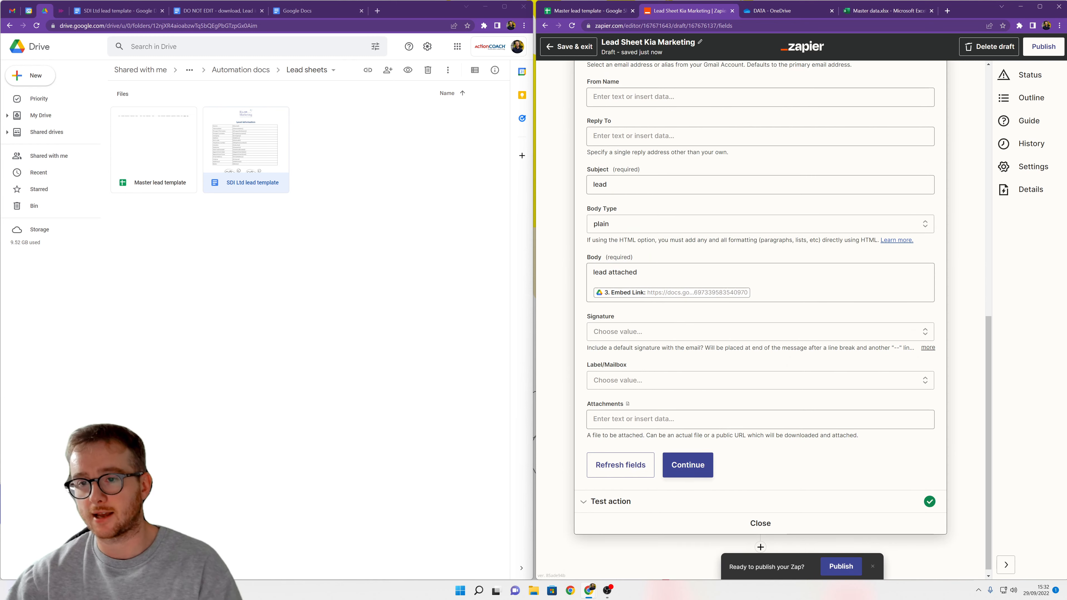
Step: Examine the email body text and browse all Move File in Google Drive data fields available for the body
drag(639, 273, 593, 273)
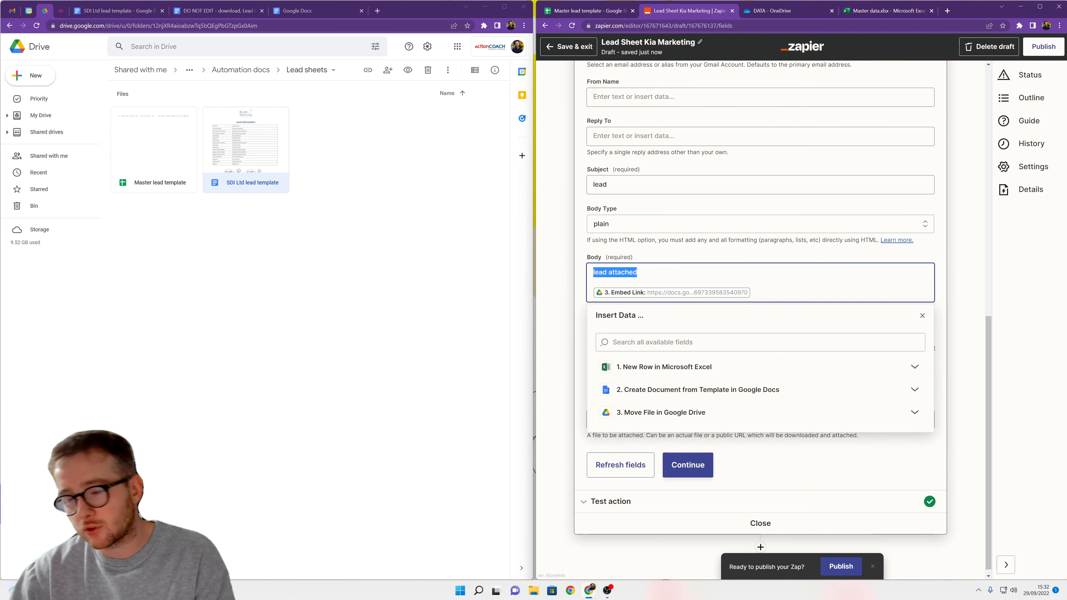
click(638, 273)
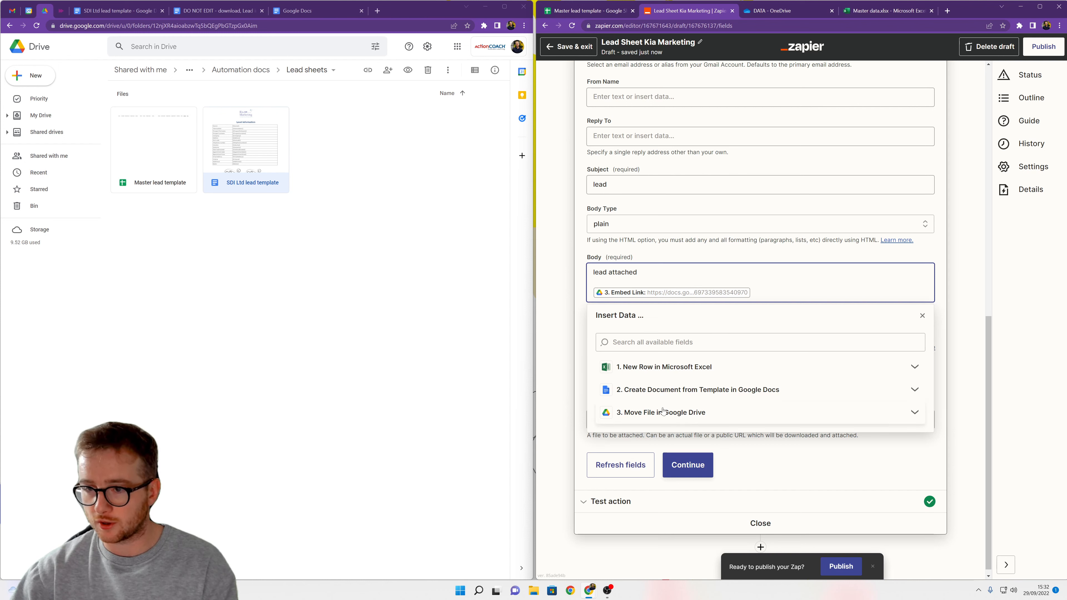
scroll(703, 183, up, 5)
scroll(703, 182, up, 6)
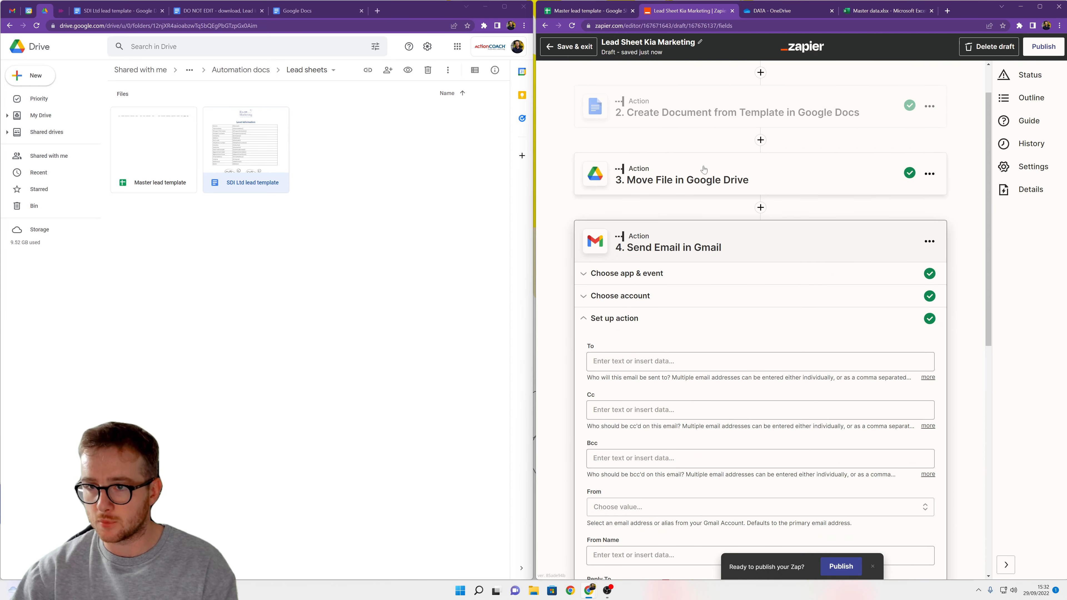
scroll(725, 236, down, 4)
scroll(761, 319, down, 5)
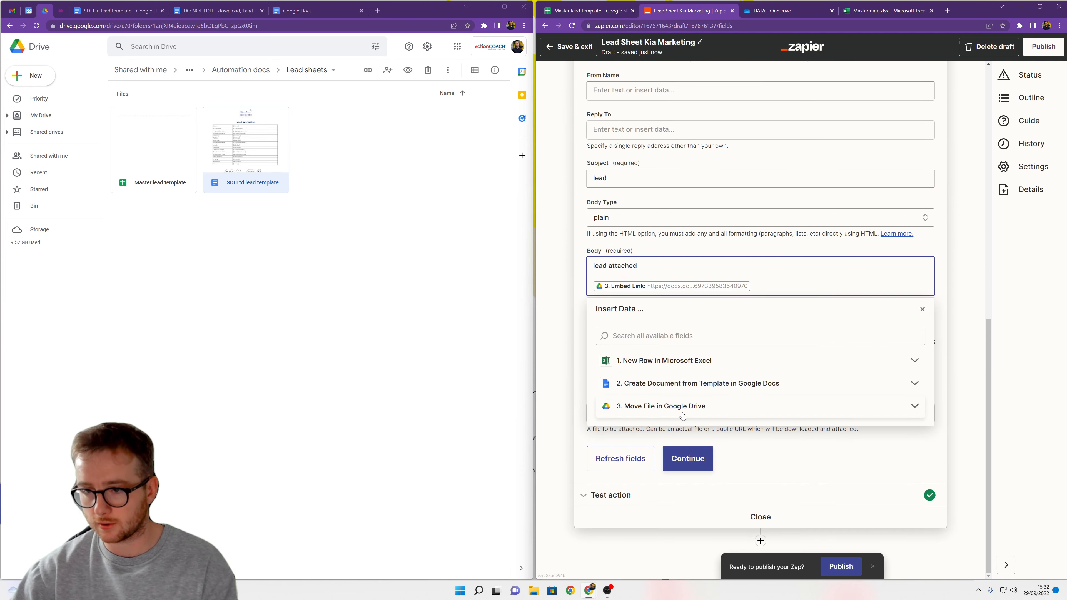
click(691, 403)
click(665, 477)
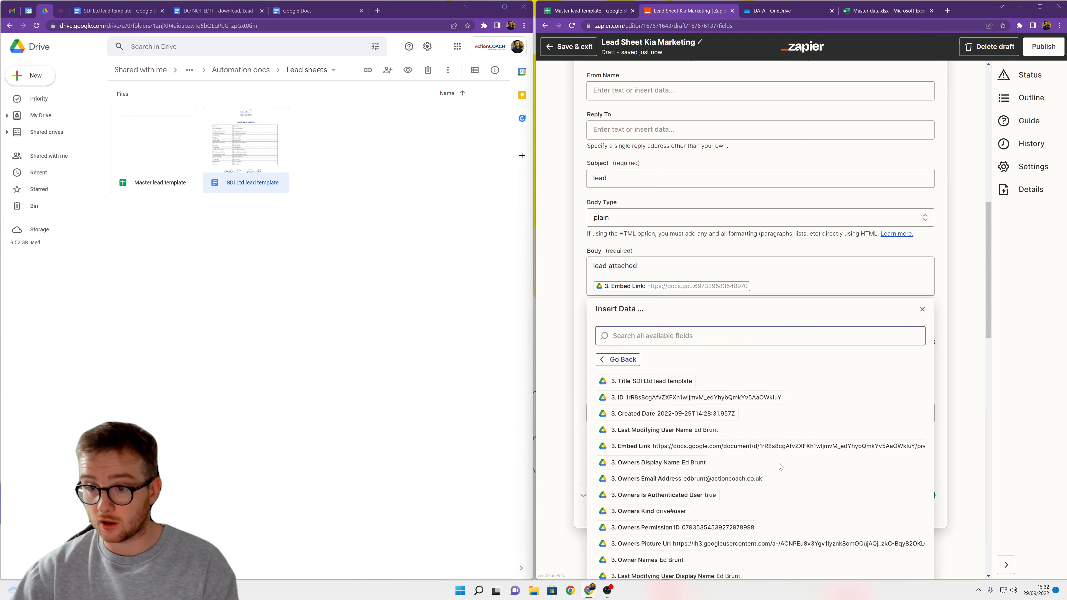
scroll(772, 466, down, 10)
scroll(772, 465, down, 10)
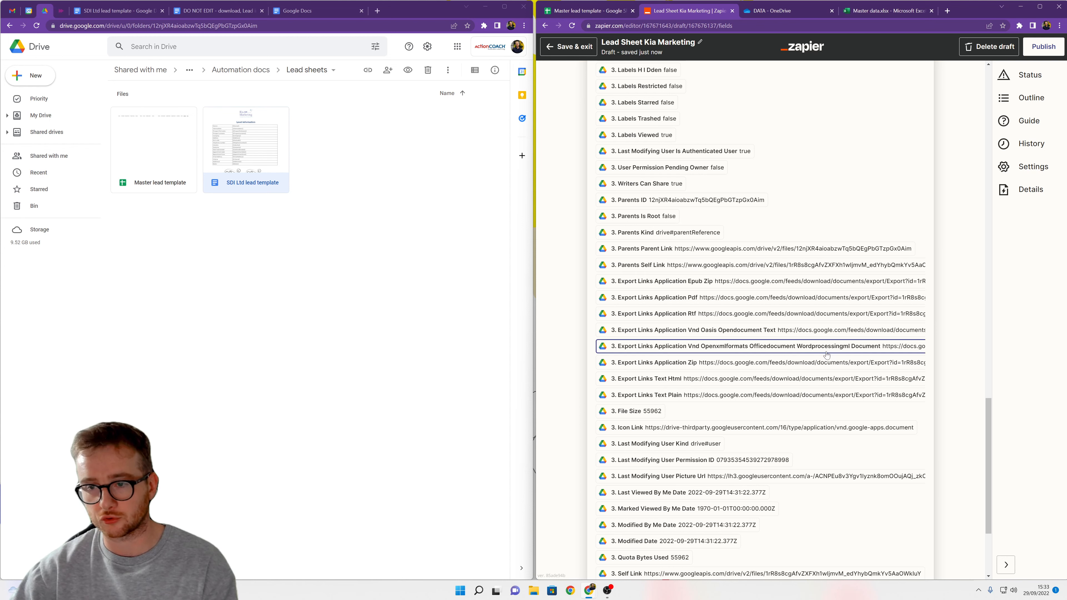
scroll(974, 271, up, 10)
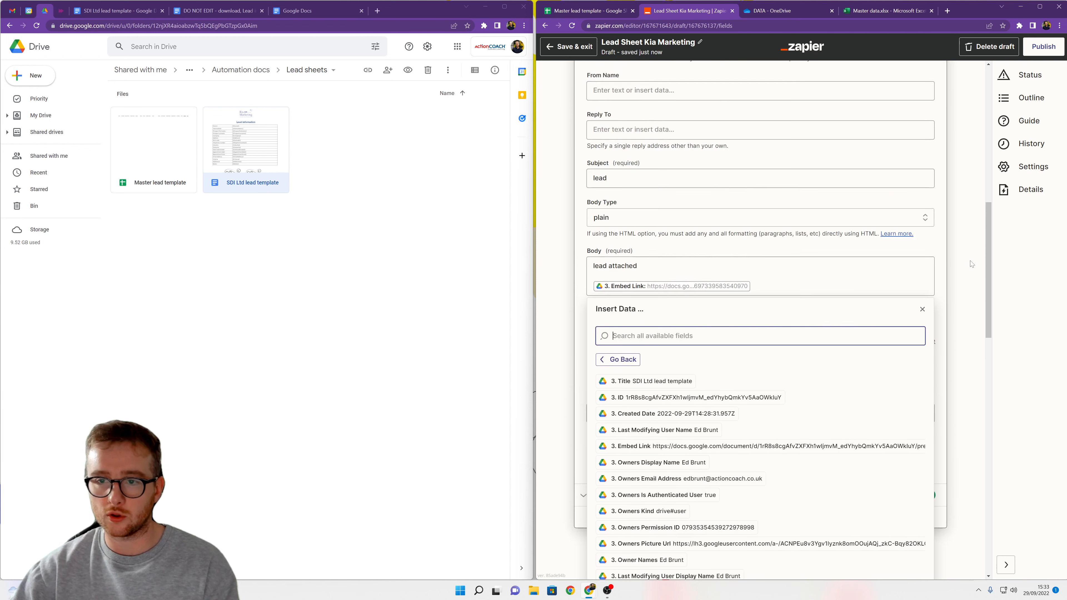
click(977, 287)
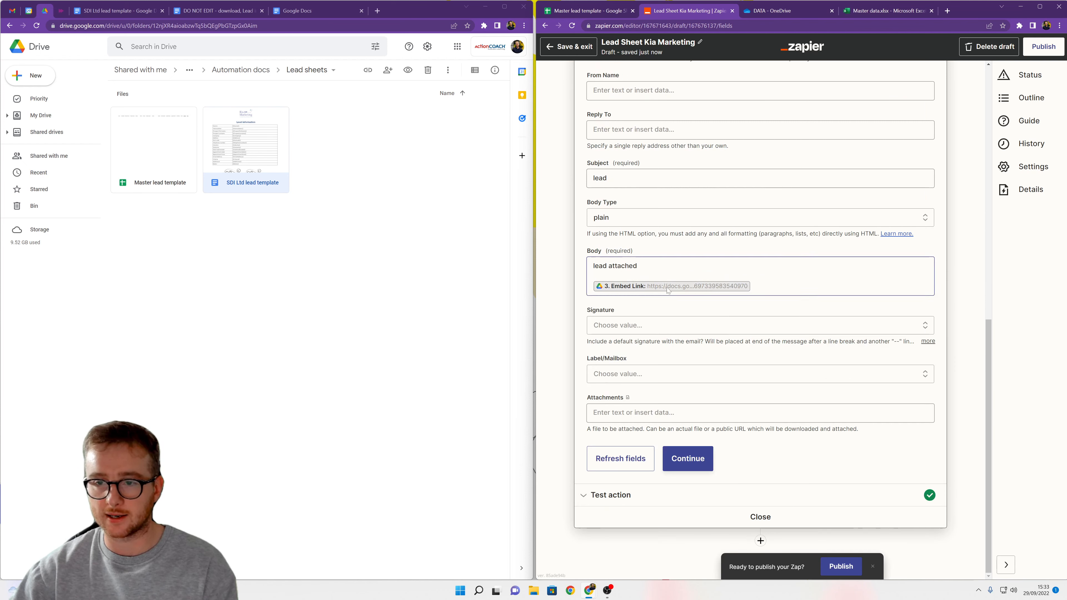
Step: Search the data fields available for the email body for "embed" and close the list without inserting anything
click(773, 286)
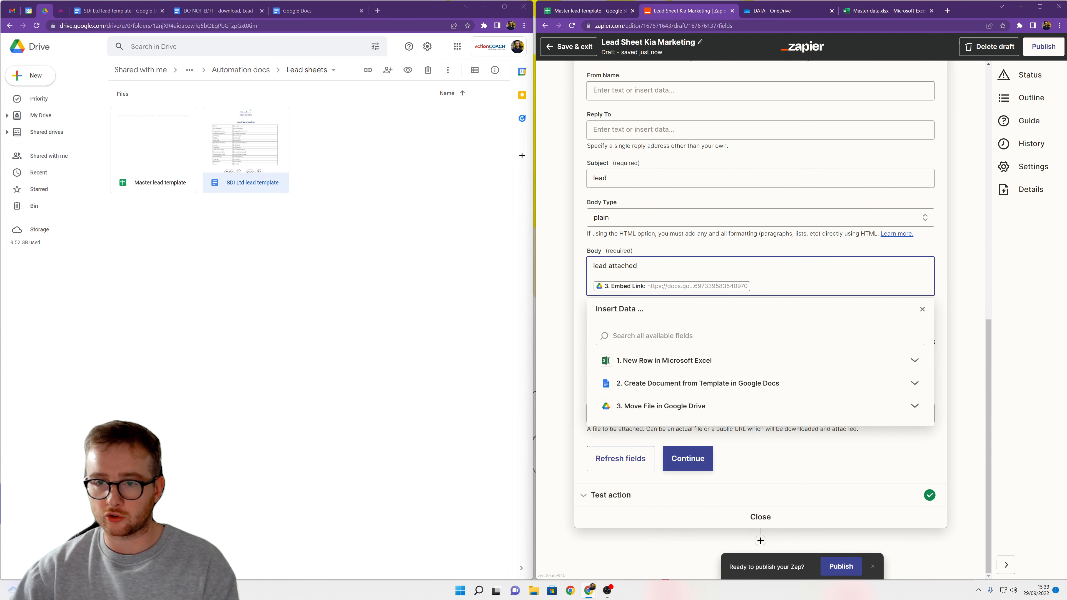
click(697, 406)
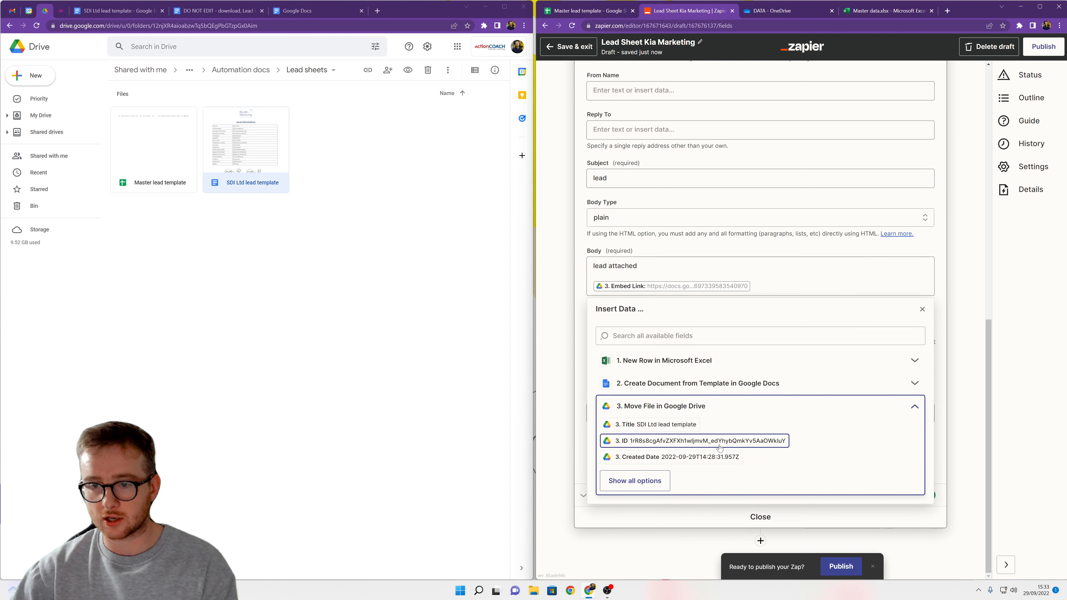
click(635, 481)
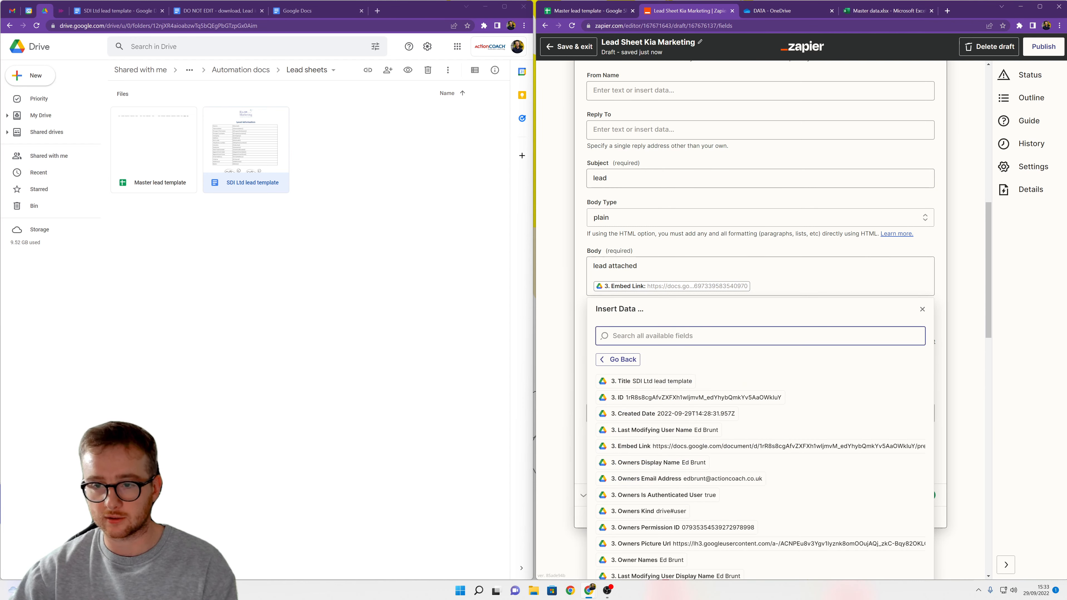
text(embed)
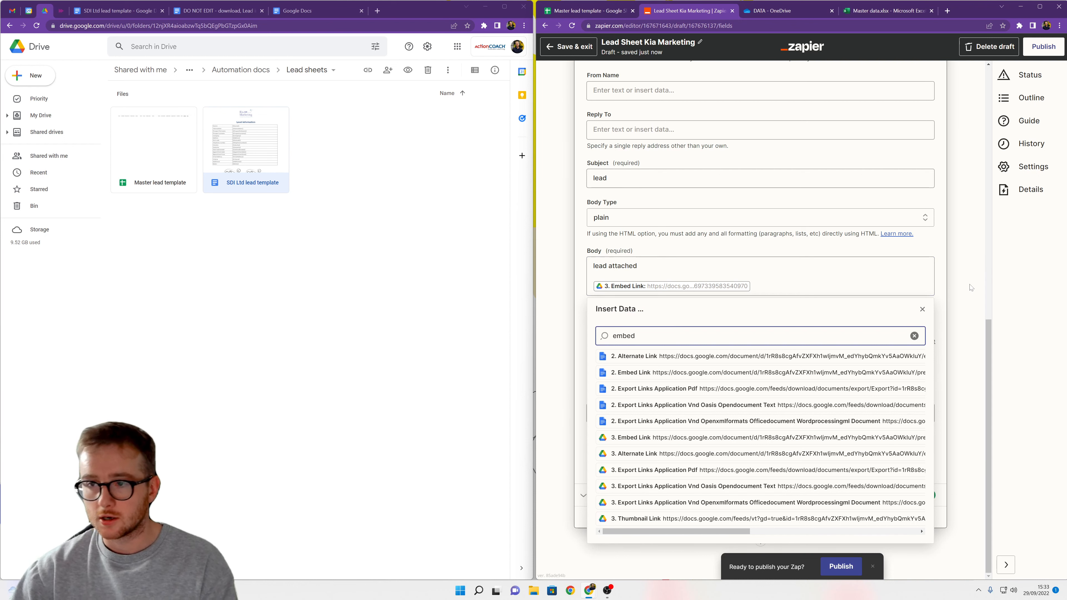
click(971, 301)
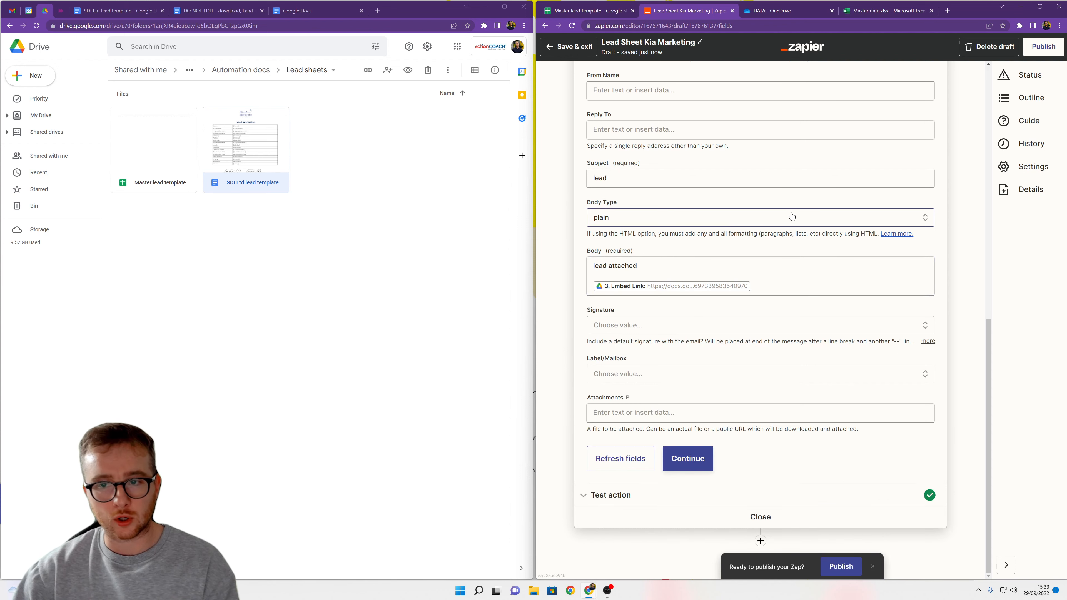
Step: View the Body Type options for the email, keep plain selected, and return to the overview of the Zap's steps
click(633, 223)
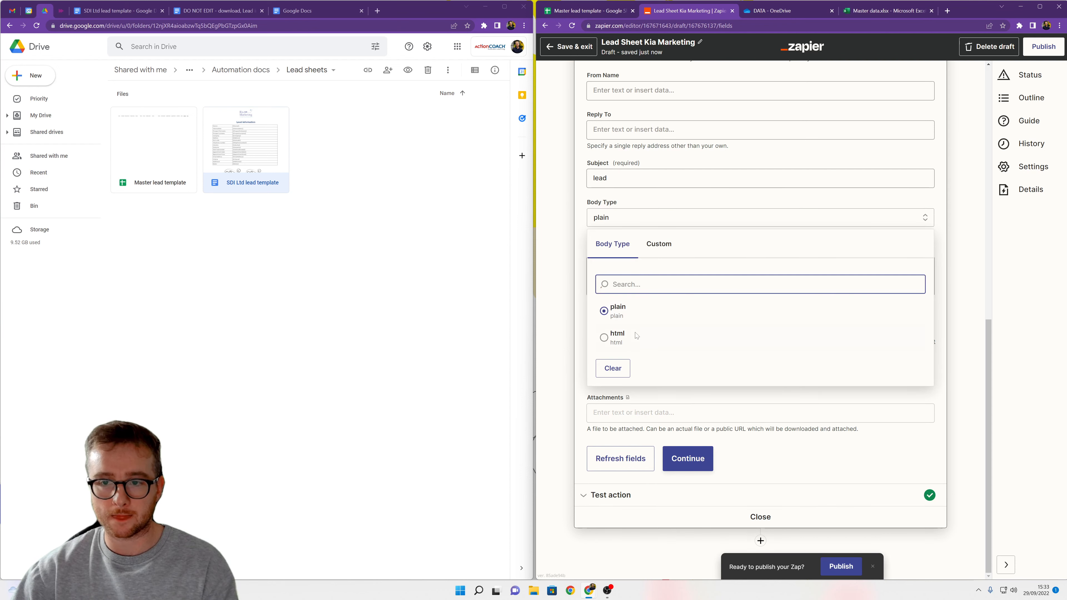
click(957, 247)
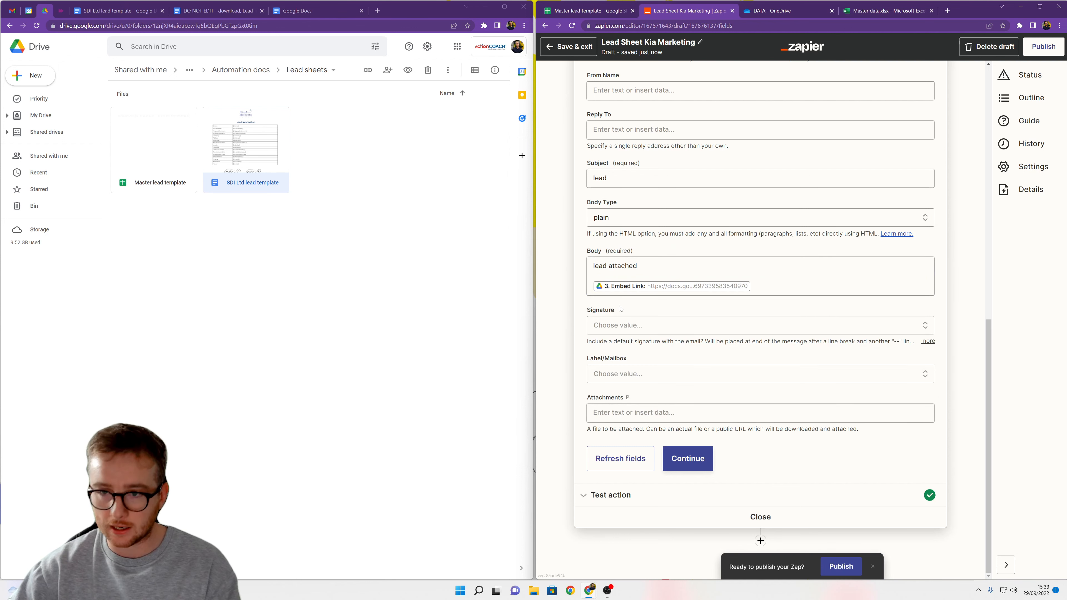
click(800, 265)
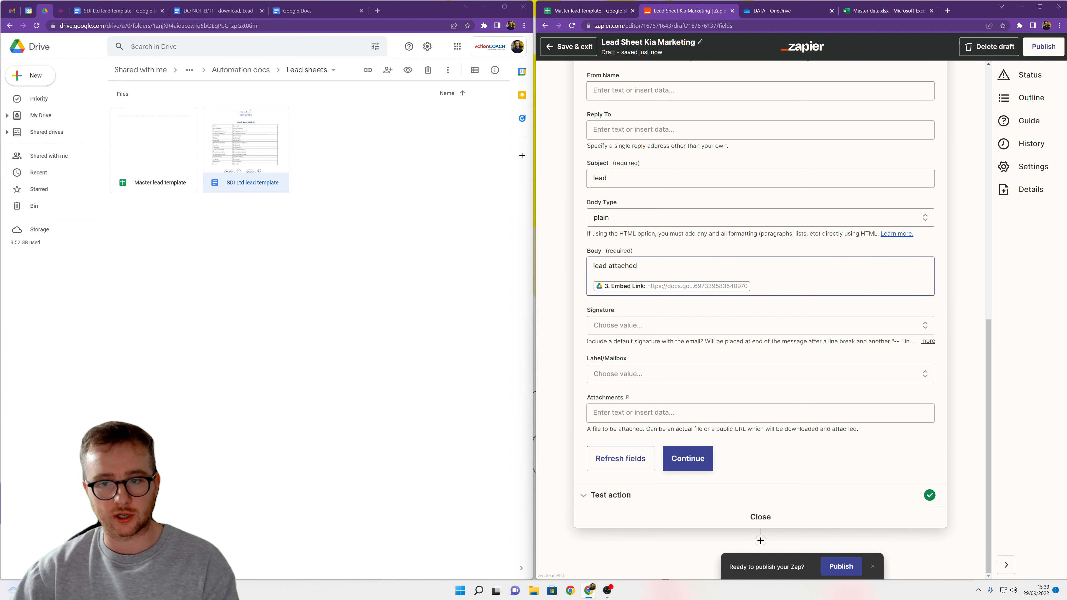
scroll(886, 426, up, 12)
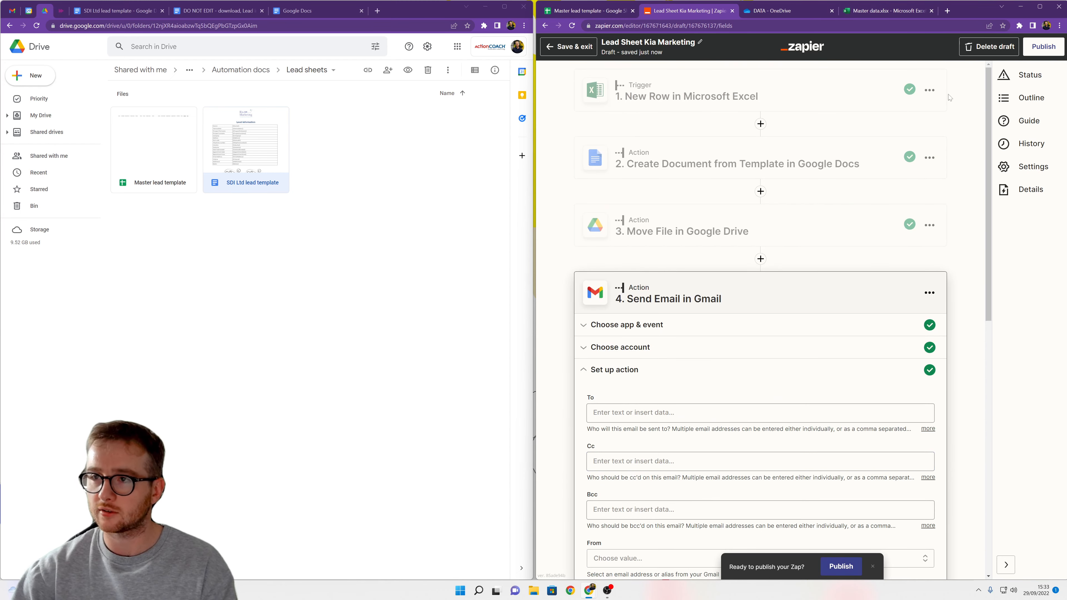
Step: Copy the SDI Ltd lead in row 2 of the Master data workbook into row 3
click(895, 12)
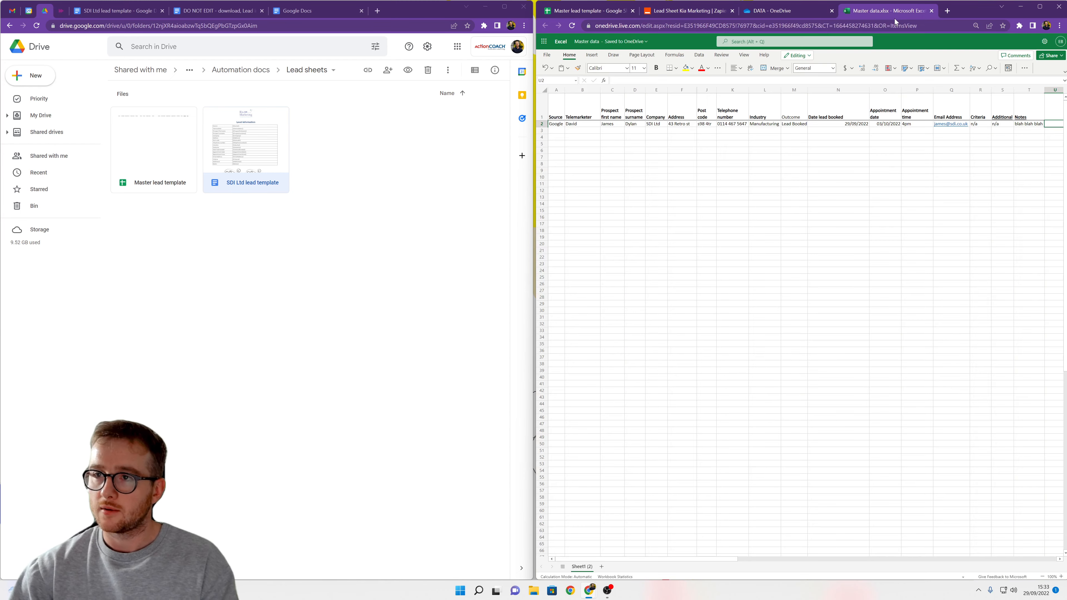
click(543, 124)
key(ctrl+c)
click(543, 131)
key(ctrl+v)
click(732, 197)
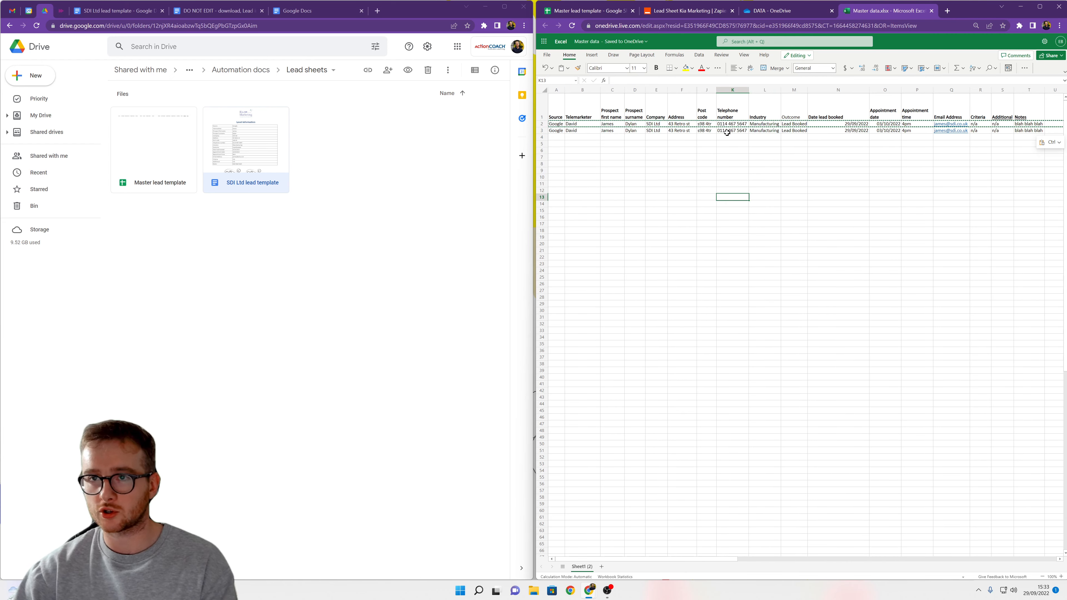
Step: Compare the Zap's trigger and actions with the lead rows in the Master data workbook, ending at the Gmail action's setup
click(693, 8)
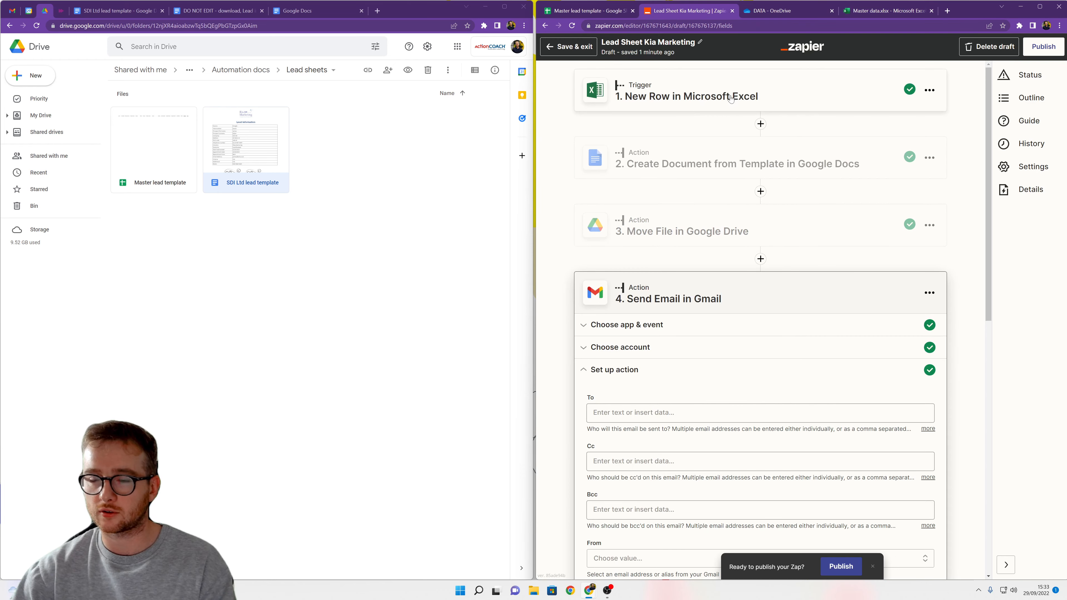
click(887, 10)
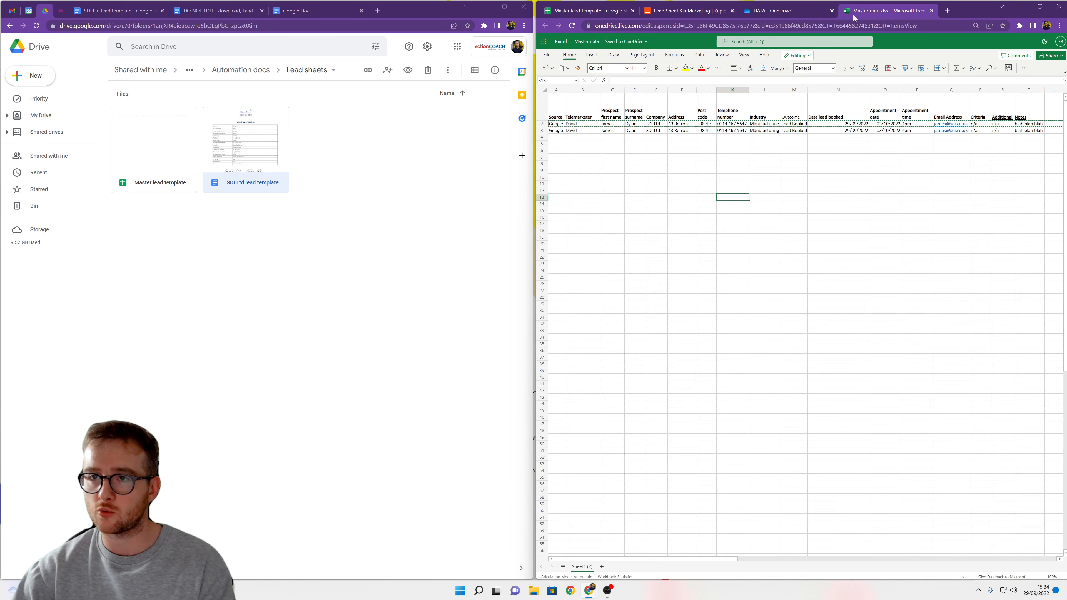
click(707, 13)
click(865, 11)
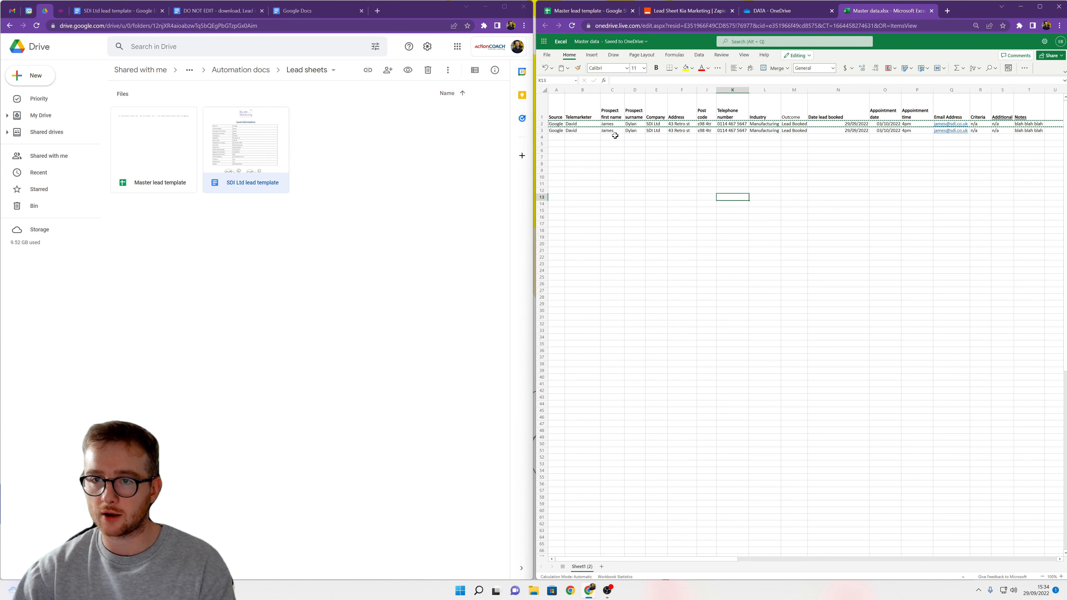
click(697, 10)
scroll(767, 161, down, 2)
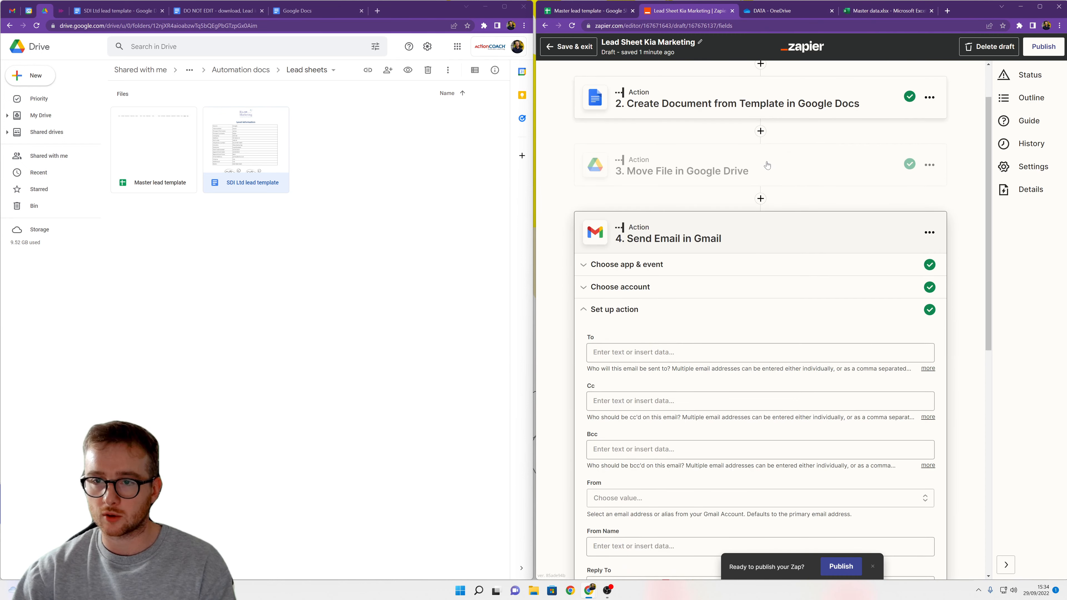
scroll(784, 316, down, 3)
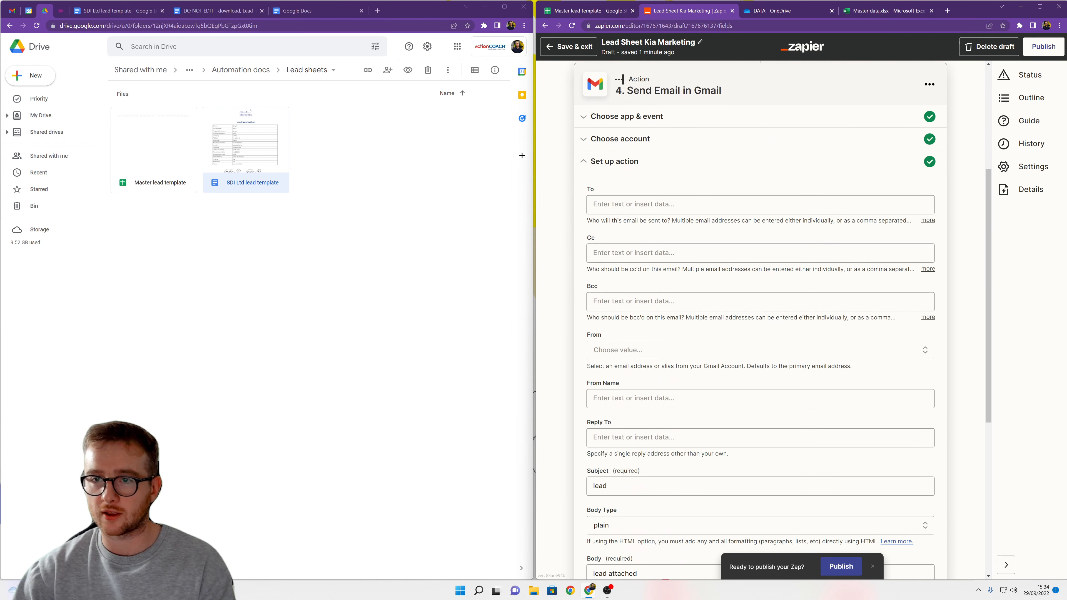